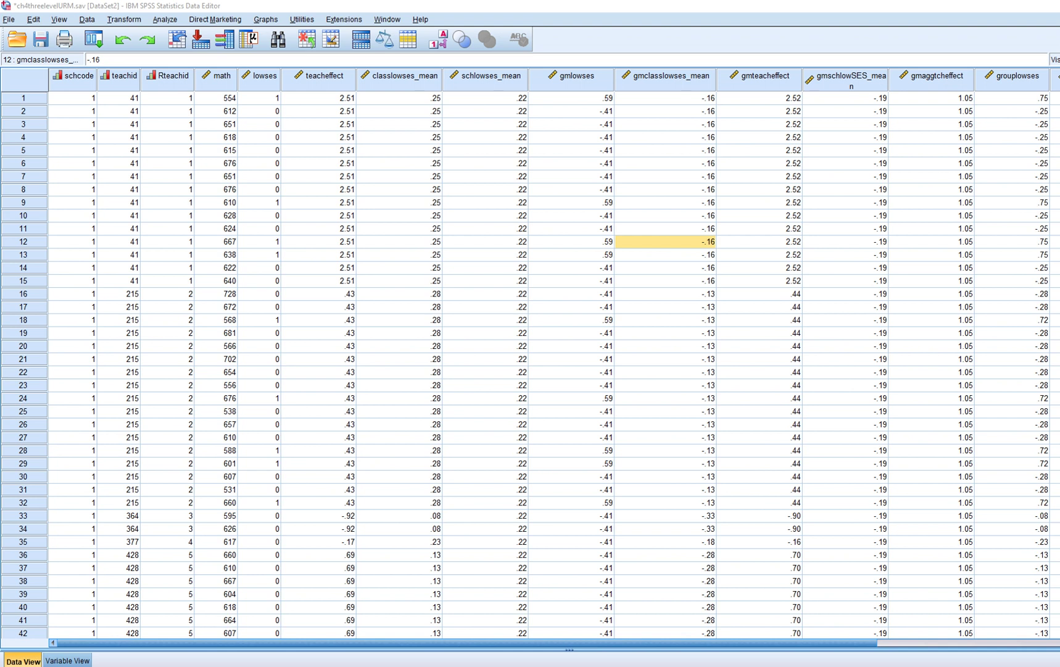
Highlight the teacheffect values of the first teacher, in rows 1 to 15.
{"action": "left_click", "coordinate": [318, 76]}
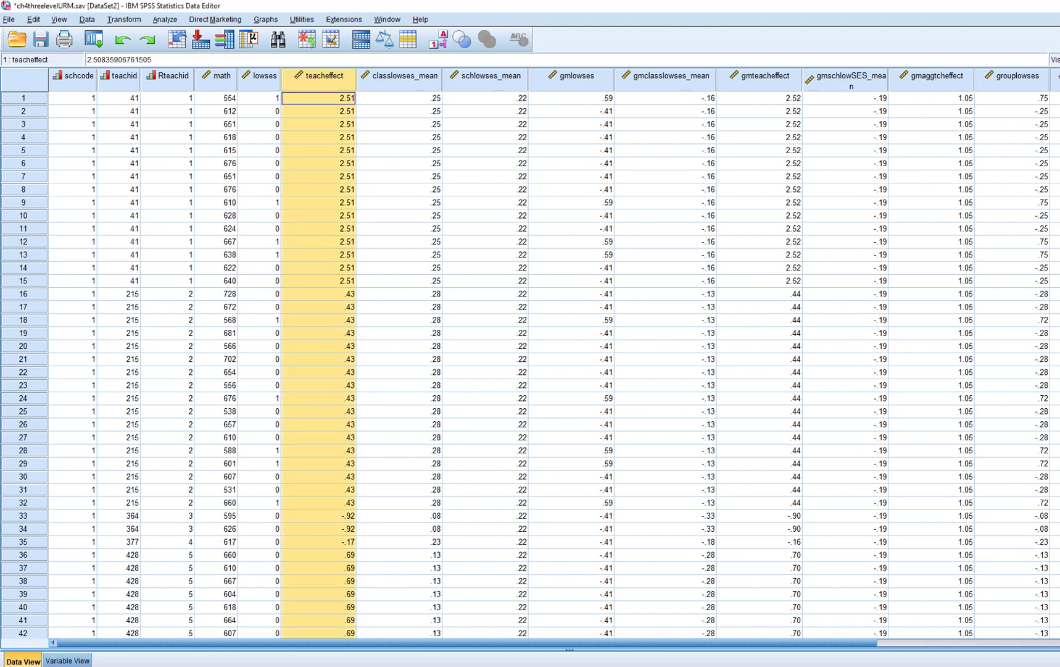
{"action": "key", "text": "shift+Down"}
{"action": "key", "text": "shift+Down"}
{"action": "key", "text": "shift+Down"}
{"action": "key", "text": "shift+Down"}
{"action": "key", "text": "shift+Down"}
{"action": "key", "text": "shift+Down"}
{"action": "key", "text": "shift+Down"}
{"action": "key", "text": "shift+Down"}
{"action": "key", "text": "shift+Down"}
{"action": "key", "text": "shift+Down"}
{"action": "key", "text": "shift+Down"}
{"action": "key", "text": "shift+Down"}
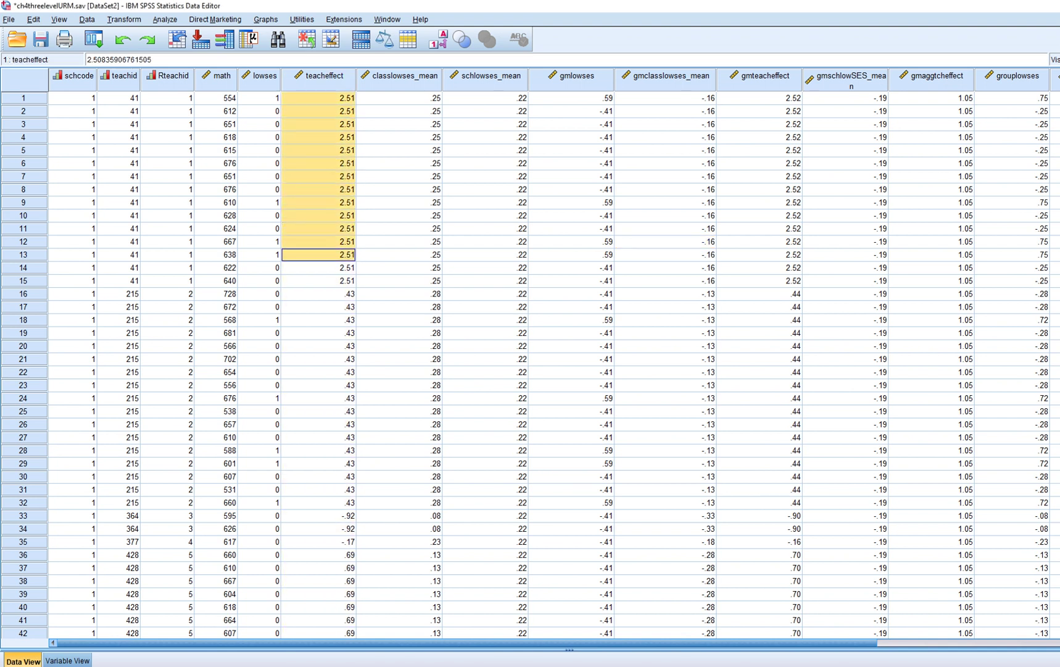
{"action": "key", "text": "shift+Up"}
{"action": "key", "text": "shift+Up"}
{"action": "key", "text": "shift+Up"}
{"action": "key", "text": "shift+Up"}
{"action": "key", "text": "shift+Up"}
{"action": "key", "text": "shift+Up"}
{"action": "key", "text": "shift+Up"}
{"action": "key", "text": "shift+Up"}
{"action": "key", "text": "shift+Up"}
{"action": "key", "text": "shift+Up"}
{"action": "key", "text": "shift+Up"}
{"action": "key", "text": "shift+Up"}
{"action": "key", "text": "shift+Down"}
{"action": "key", "text": "shift+Down"}
{"action": "key", "text": "shift+Down"}
{"action": "key", "text": "shift+Down"}
{"action": "key", "text": "shift+Down"}
{"action": "key", "text": "shift+Down"}
{"action": "key", "text": "shift+Down"}
{"action": "key", "text": "shift+Down"}
{"action": "key", "text": "shift+Down"}
{"action": "key", "text": "shift+Down"}
{"action": "key", "text": "shift+Down"}
{"action": "key", "text": "shift+Down"}
{"action": "key", "text": "shift+Down"}
{"action": "key", "text": "shift+Down"}
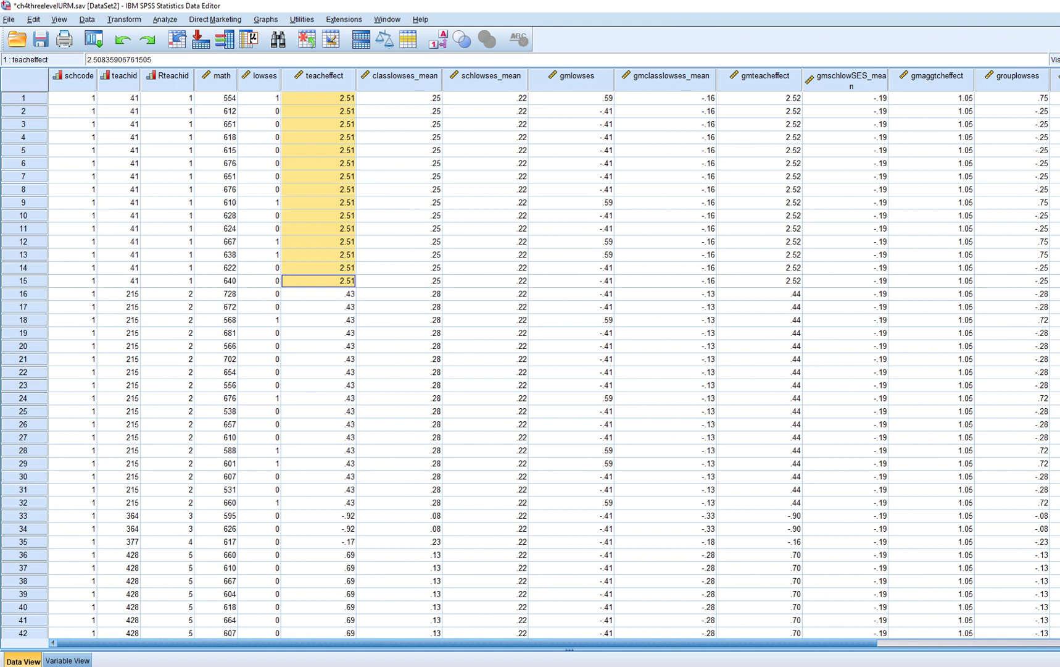
Compare the teacheffect values in rows 1 to 15 with those in rows 16 to 32, checking the Rteachid code in row 1.
{"action": "left_click", "coordinate": [318, 98]}
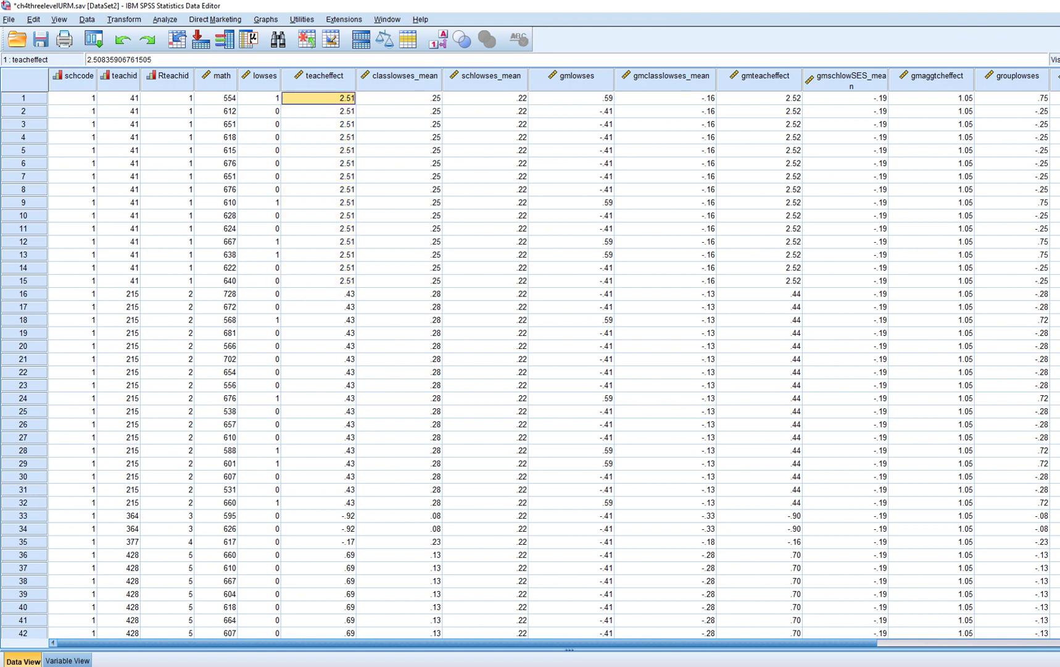
{"action": "left_click", "coordinate": [167, 98]}
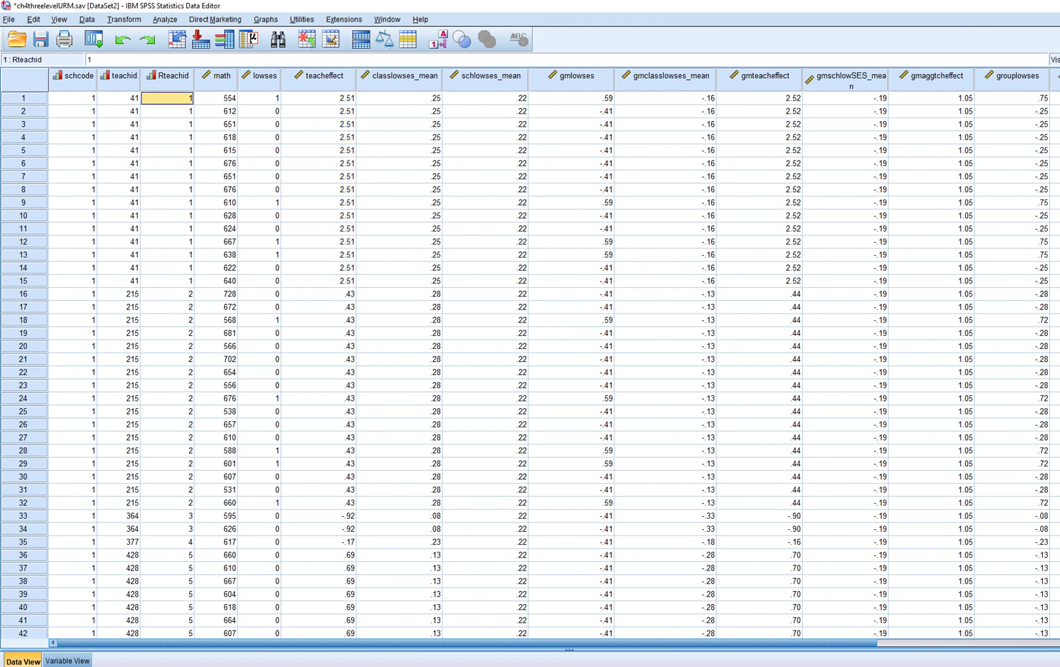
{"action": "left_click_drag", "start_coordinate": [318, 97], "coordinate": [319, 281]}
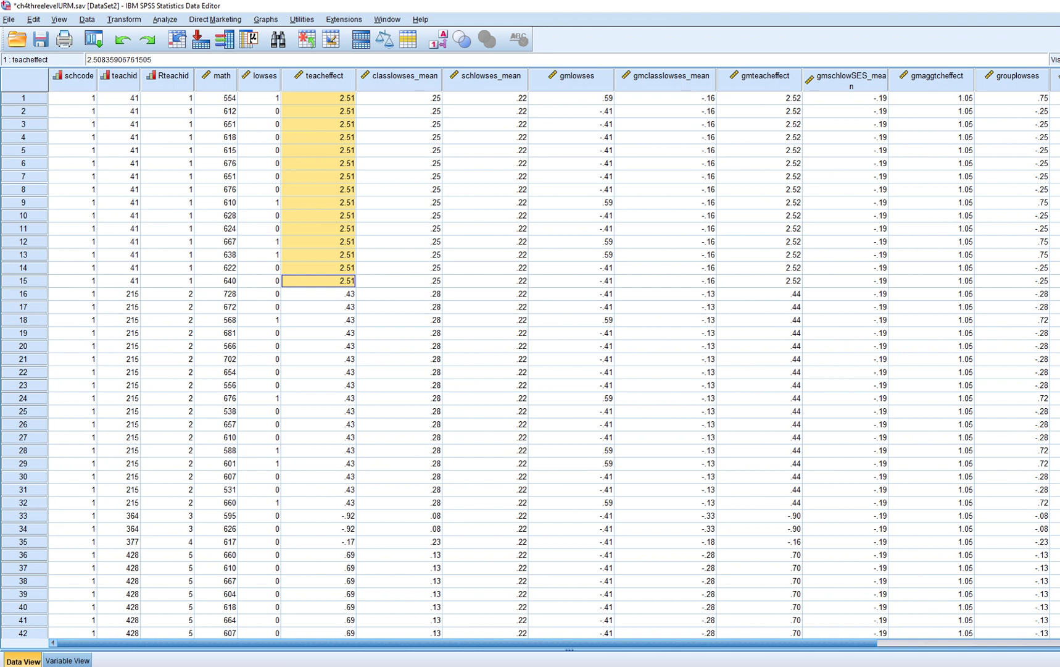
{"action": "left_click_drag", "start_coordinate": [319, 293], "coordinate": [319, 503]}
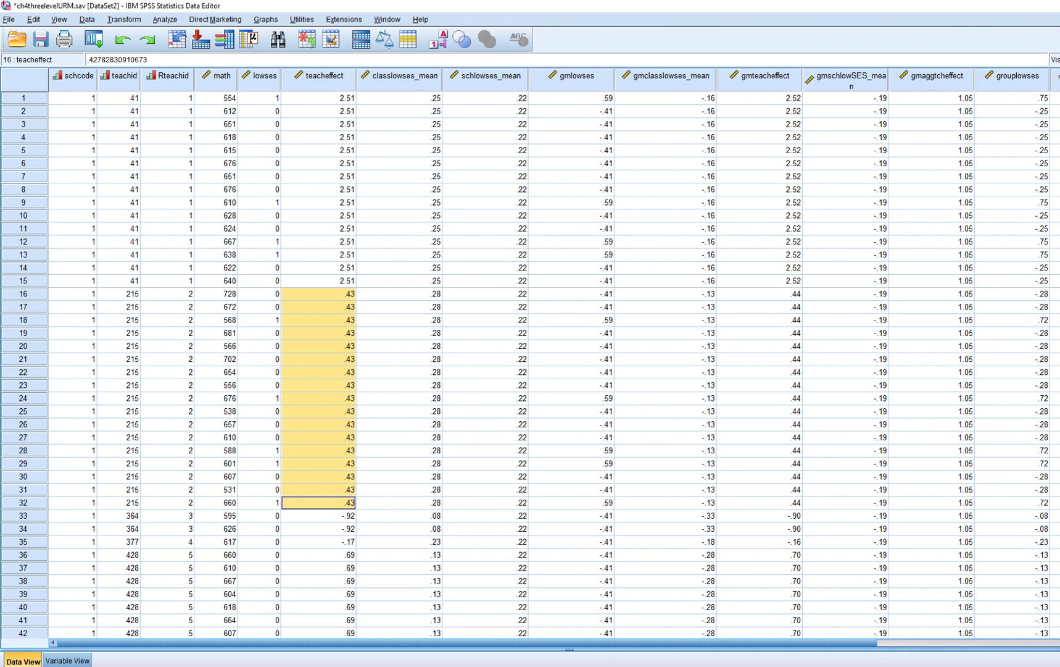
Examine the whole teacheffect column and the corresponding gmteacheffect column across the classes.
{"action": "left_click", "coordinate": [319, 76]}
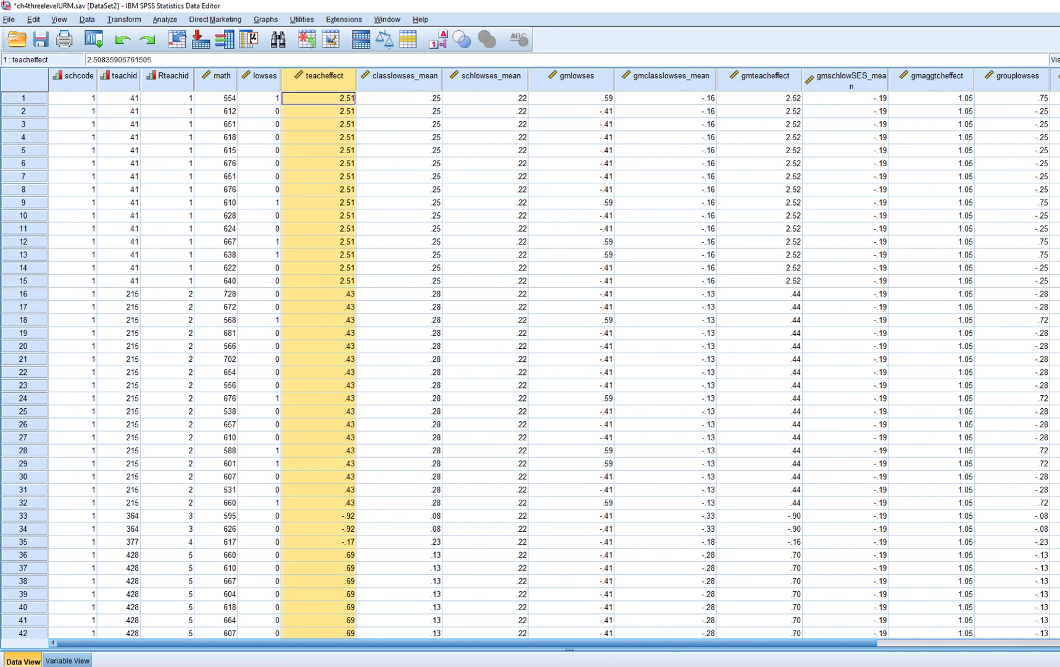
{"action": "left_click", "coordinate": [765, 76]}
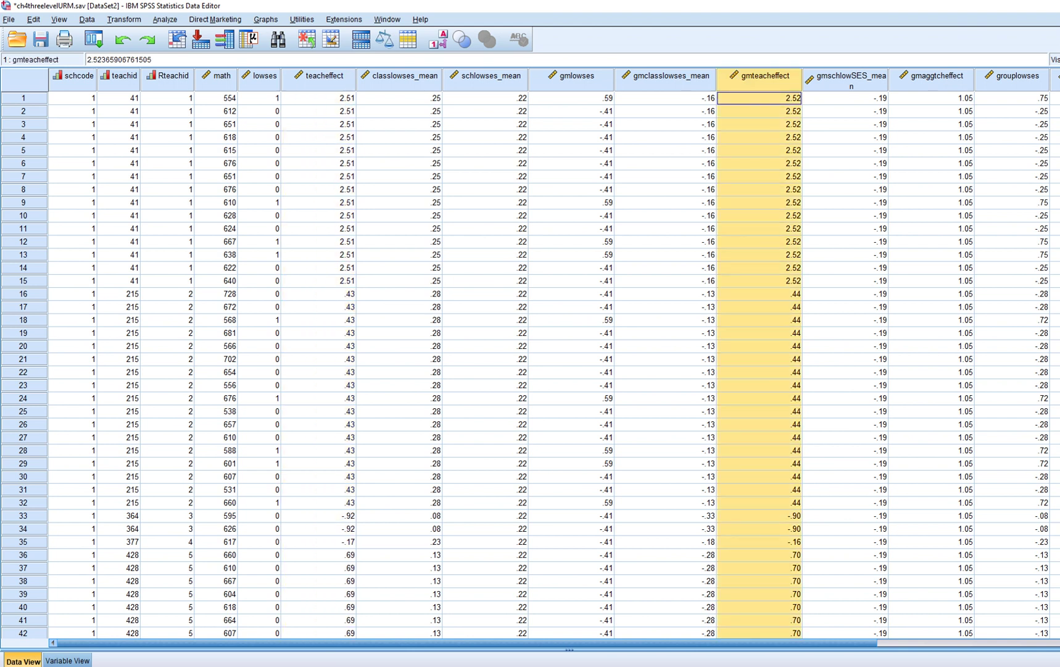
{"action": "scroll", "coordinate": [530, 364], "scroll_direction": "down", "scroll_amount": 3}
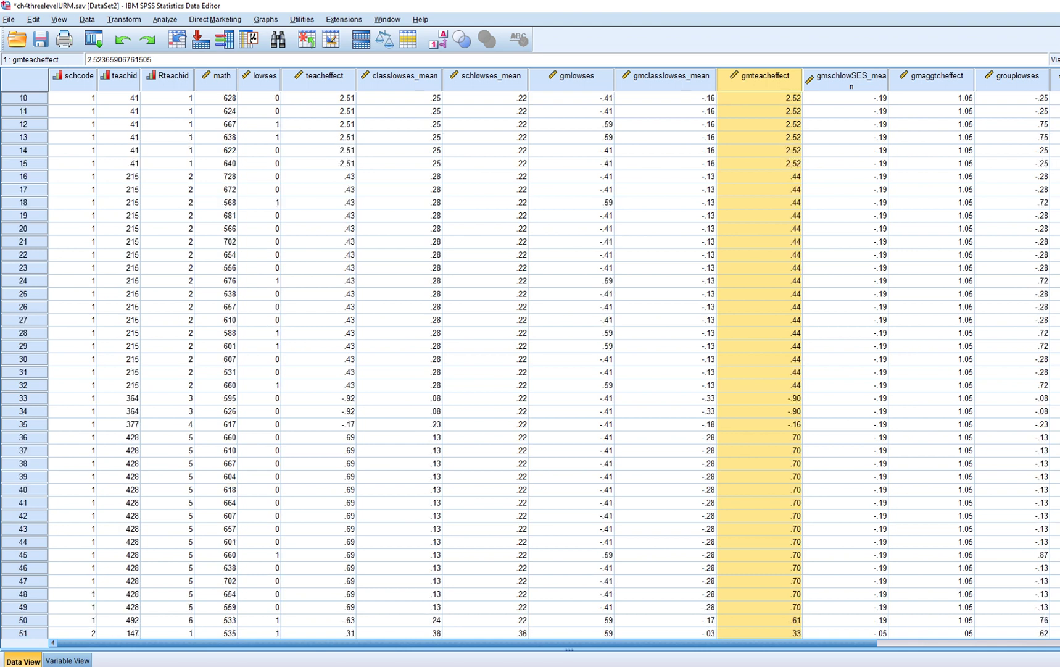
{"action": "scroll", "coordinate": [531, 364], "scroll_direction": "up", "scroll_amount": 3}
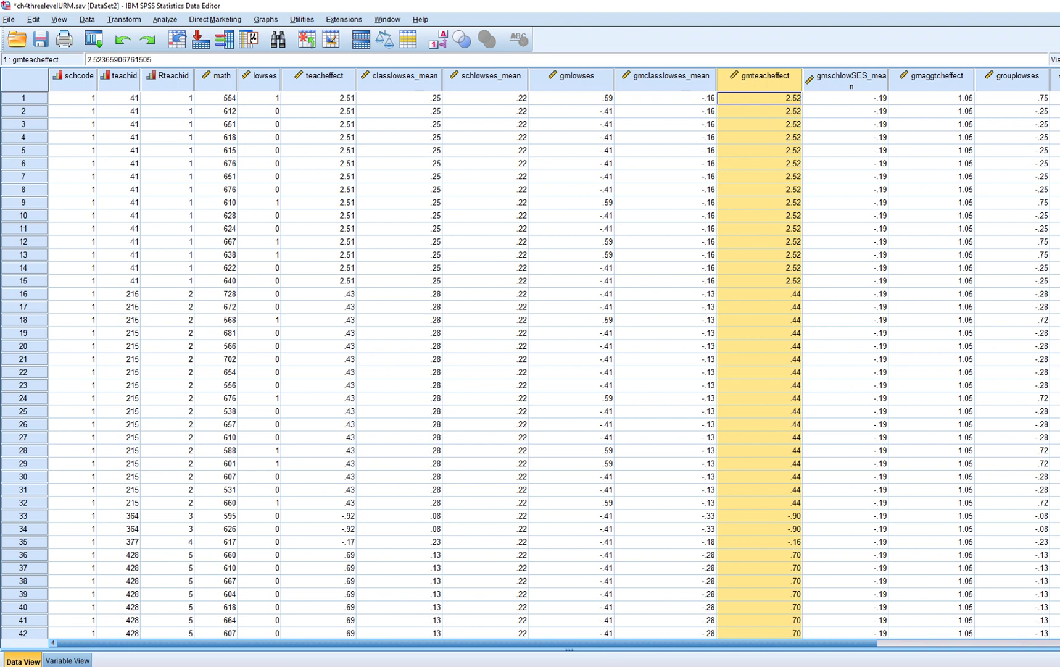
Select the classlowses_mean column and highlight its values for the first teacher, in rows 1 to 15.
{"action": "left_click", "coordinate": [399, 76]}
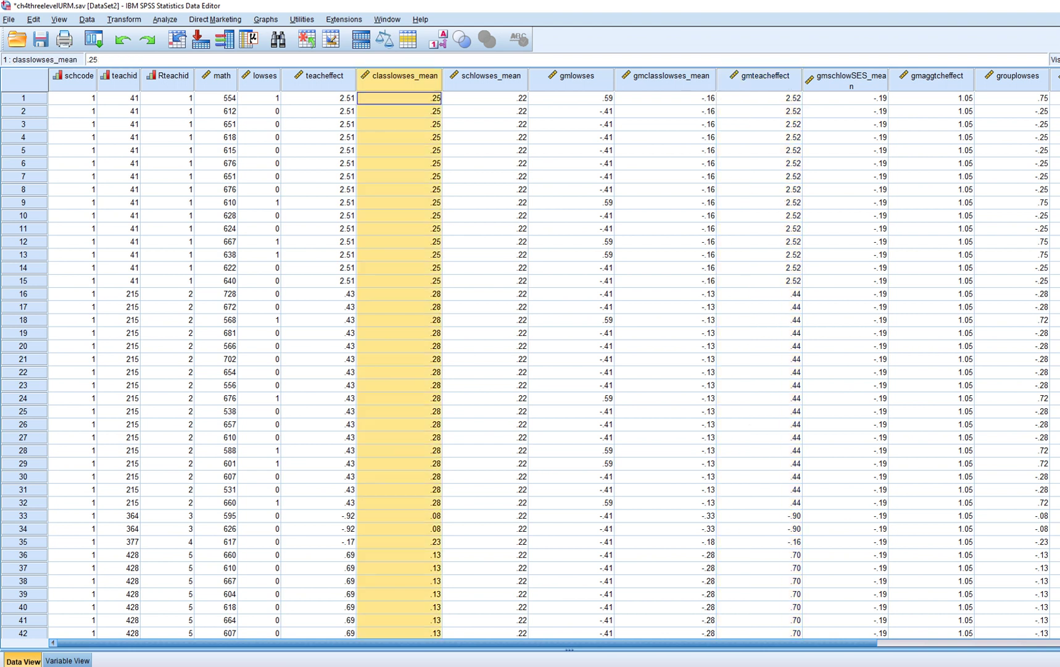
{"action": "left_click", "coordinate": [399, 98]}
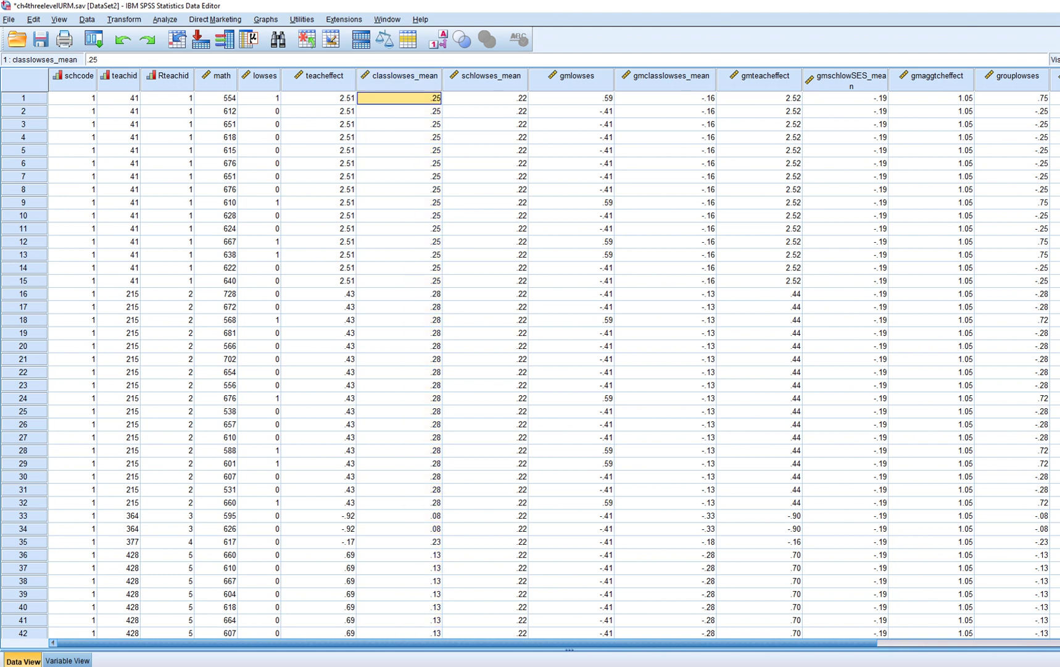
{"action": "left_click", "coordinate": [399, 76]}
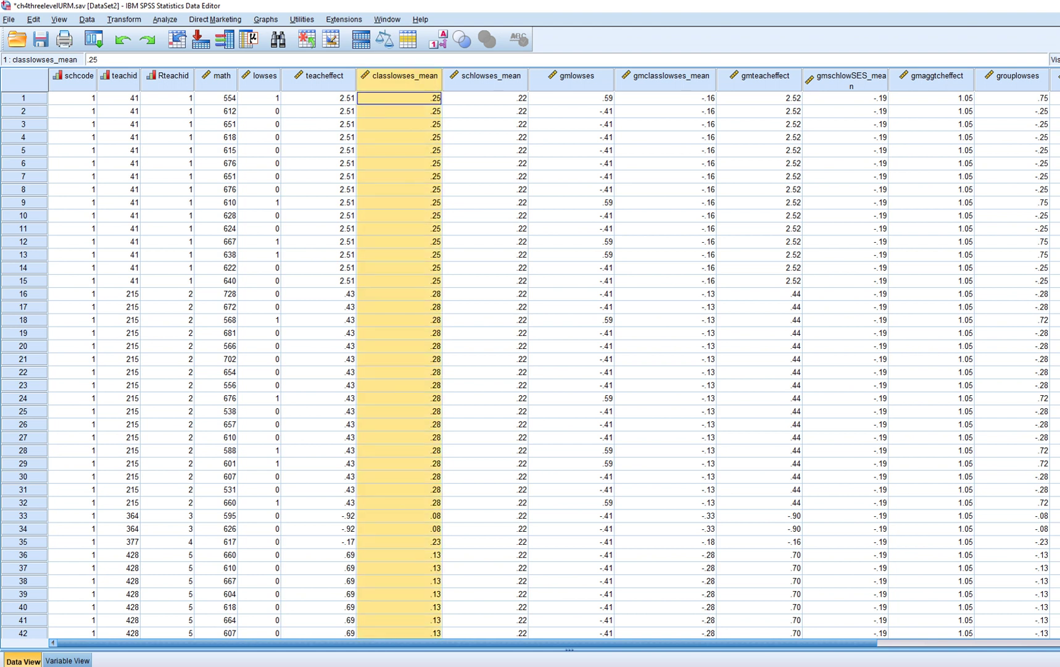
{"action": "key", "text": "shift+Down"}
{"action": "key", "text": "shift+Down"}
{"action": "key", "text": "shift+Down"}
{"action": "key", "text": "shift+Down"}
{"action": "key", "text": "shift+Down"}
{"action": "key", "text": "shift+Down"}
{"action": "key", "text": "shift+Down"}
{"action": "key", "text": "shift+Down"}
{"action": "key", "text": "shift+Down"}
{"action": "key", "text": "shift+Down"}
{"action": "key", "text": "shift+Down"}
{"action": "key", "text": "shift+Down"}
{"action": "key", "text": "shift+Down"}
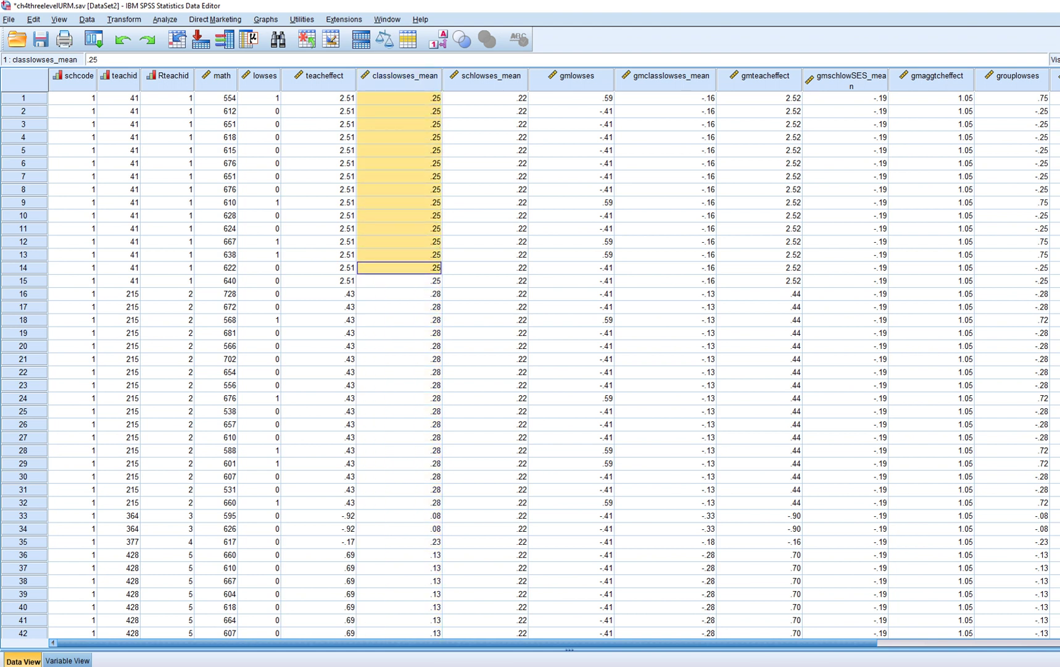
{"action": "key", "text": "shift+Down"}
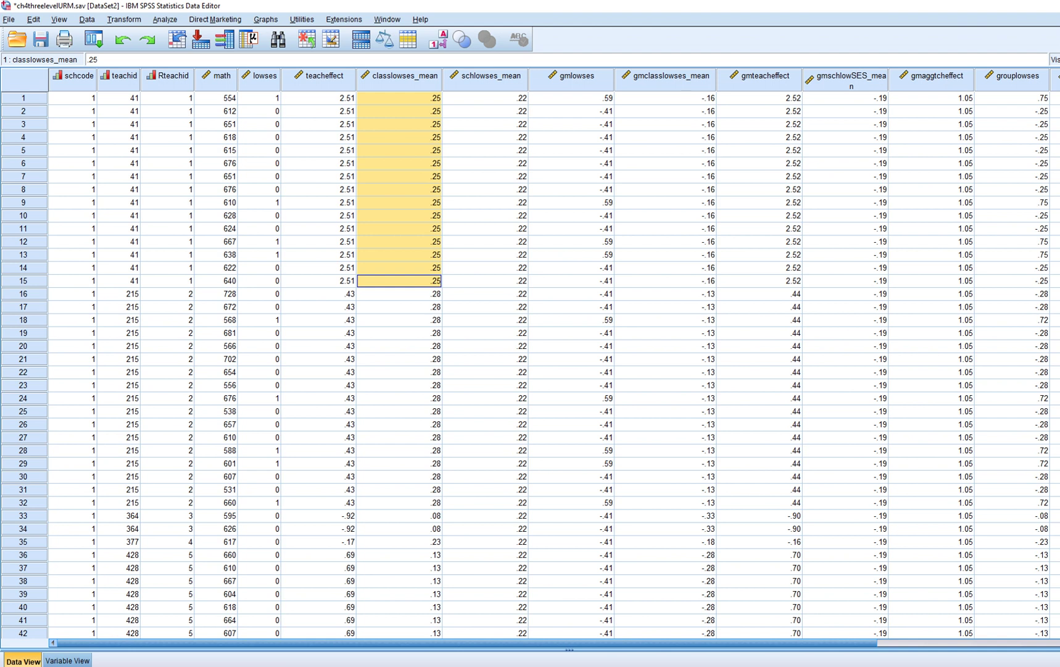
Highlight the classlowses_mean values in rows 16 to 32 and check them against the second teacher's Rteachid codes.
{"action": "key", "text": "Down"}
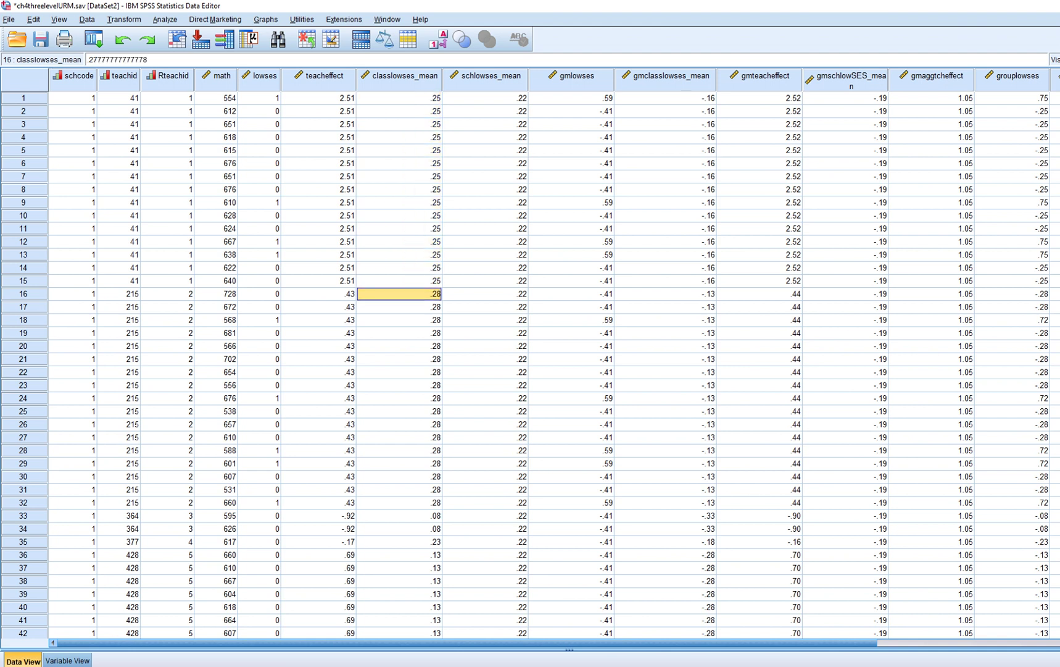
{"action": "key", "text": "shift+Down"}
{"action": "key", "text": "shift+Down"}
{"action": "key", "text": "shift+Down"}
{"action": "key", "text": "shift+Down"}
{"action": "key", "text": "shift+Down"}
{"action": "key", "text": "shift+Down"}
{"action": "key", "text": "shift+Down"}
{"action": "key", "text": "shift+Down"}
{"action": "key", "text": "shift+Down"}
{"action": "key", "text": "shift+Down"}
{"action": "key", "text": "shift+Down"}
{"action": "key", "text": "shift+Down"}
{"action": "key", "text": "shift+Down"}
{"action": "key", "text": "shift+Down"}
{"action": "key", "text": "shift+Down"}
{"action": "key", "text": "shift+Down"}
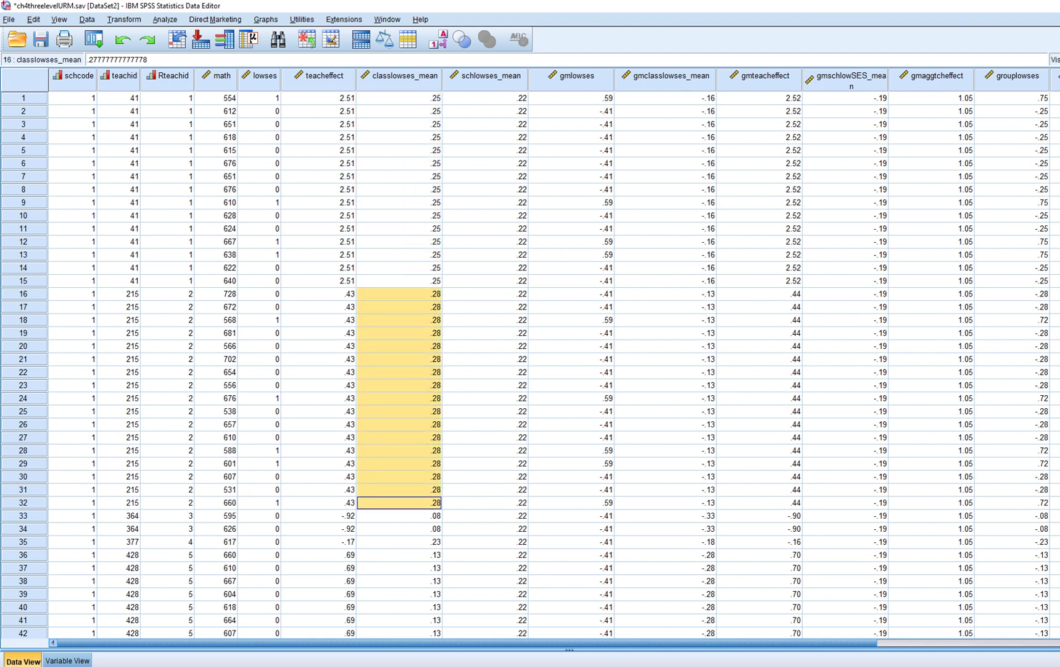
{"action": "left_click_drag", "start_coordinate": [166, 294], "coordinate": [166, 489]}
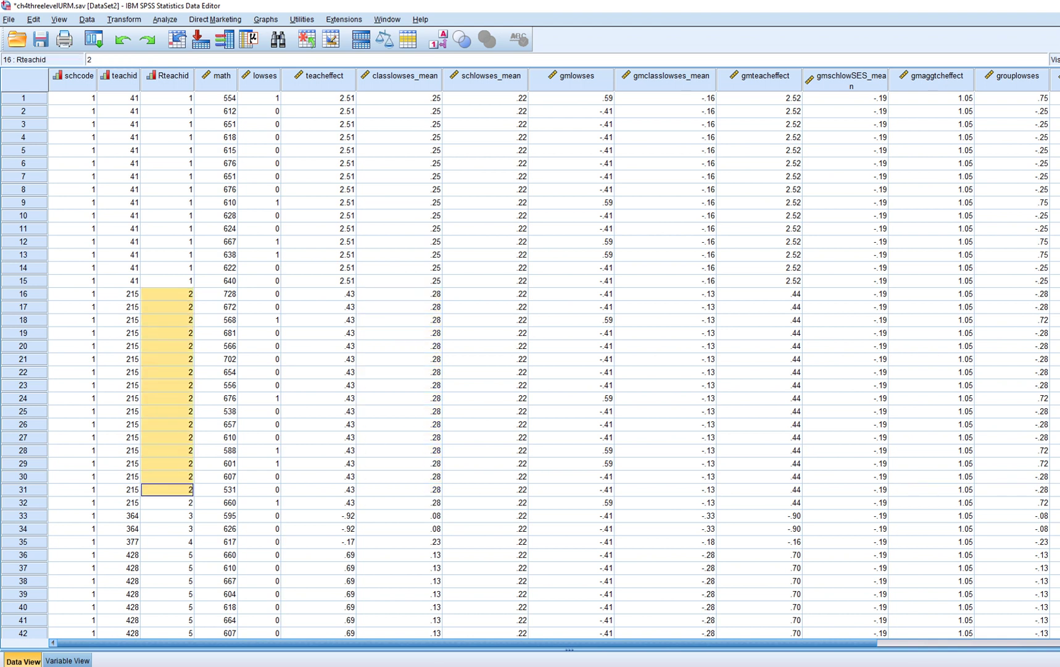
{"action": "left_click", "coordinate": [485, 346]}
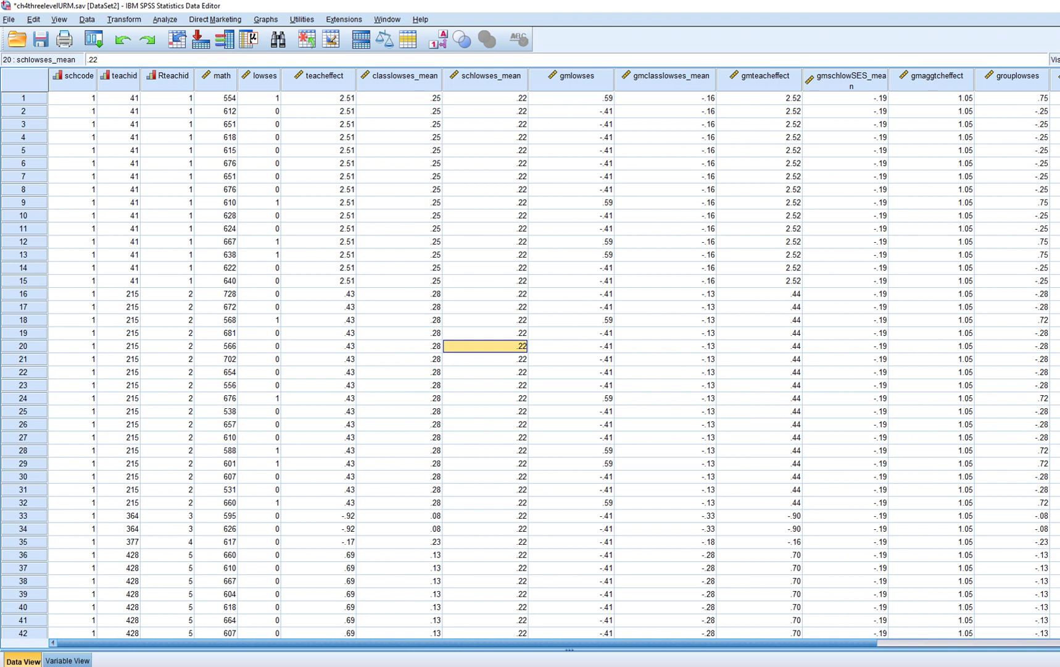
Examine the classlowses_mean column and how the corresponding gmclasslowses_mean values vary between classes in schools 1 and 2.
{"action": "left_click", "coordinate": [399, 75]}
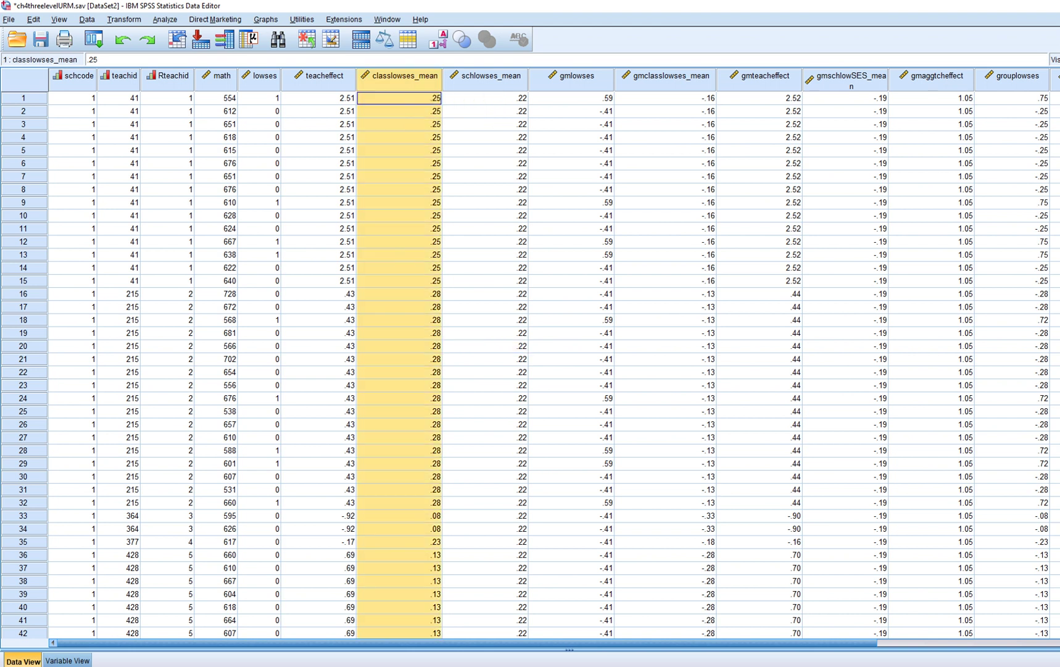
{"action": "left_click", "coordinate": [668, 76]}
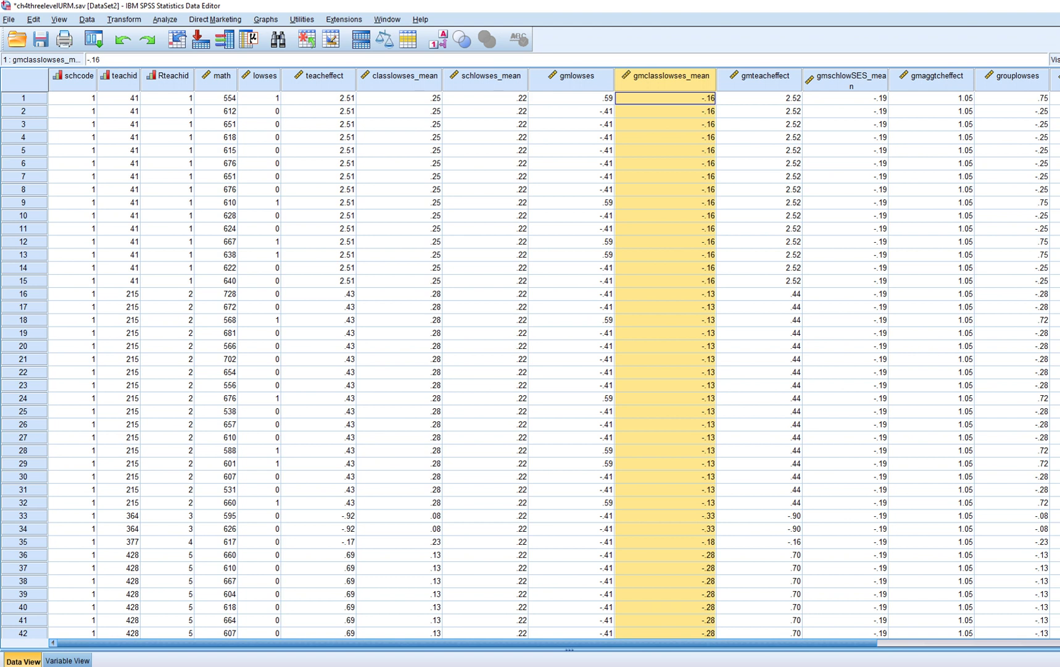
{"action": "scroll", "coordinate": [525, 364], "scroll_direction": "down", "scroll_amount": 17}
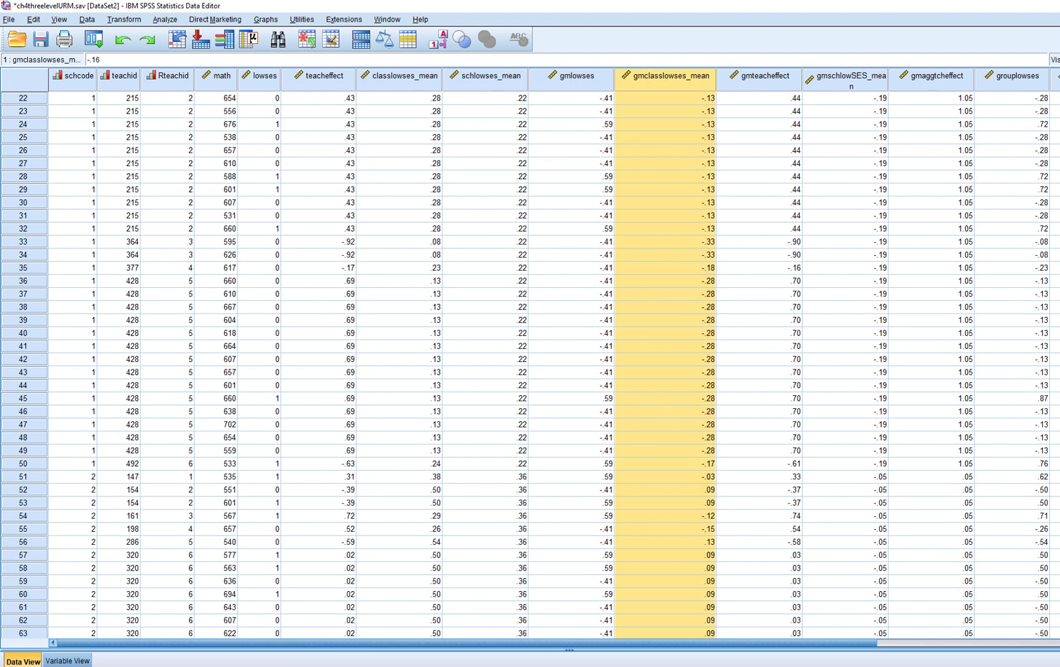
{"action": "scroll", "coordinate": [525, 364], "scroll_direction": "up", "scroll_amount": 17}
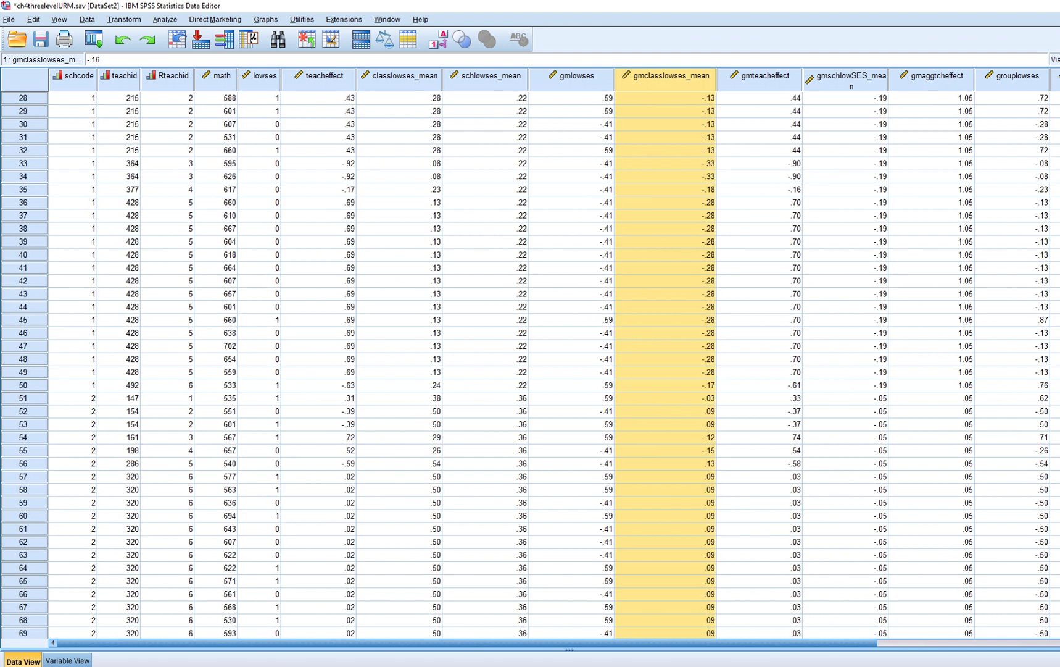
{"action": "scroll", "coordinate": [524, 364], "scroll_direction": "down", "scroll_amount": 17}
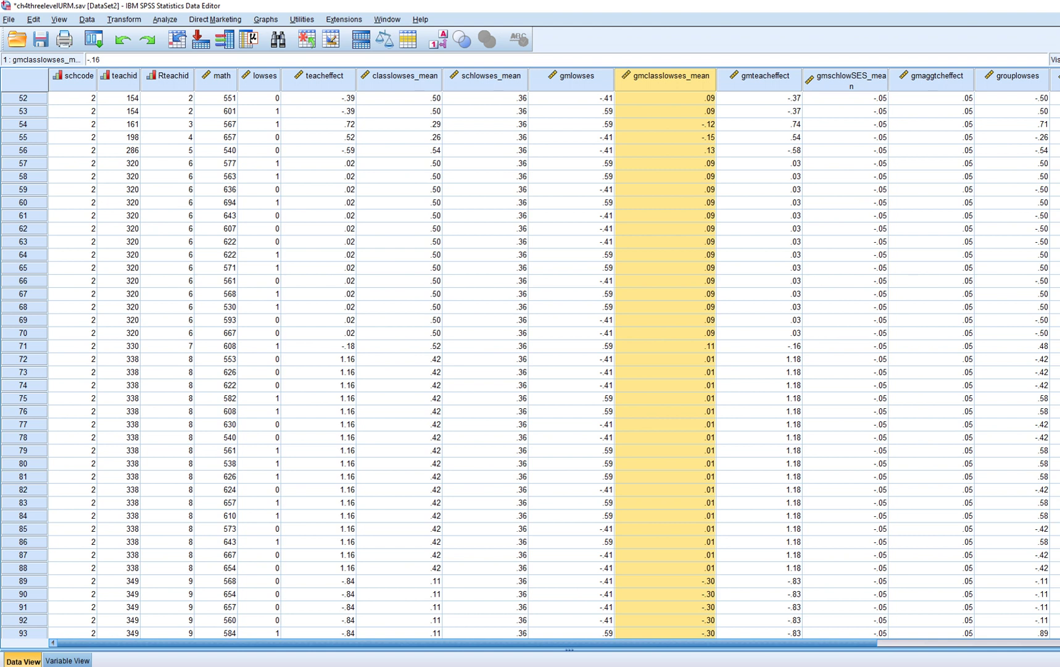
{"action": "scroll", "coordinate": [531, 364], "scroll_direction": "up", "scroll_amount": 17}
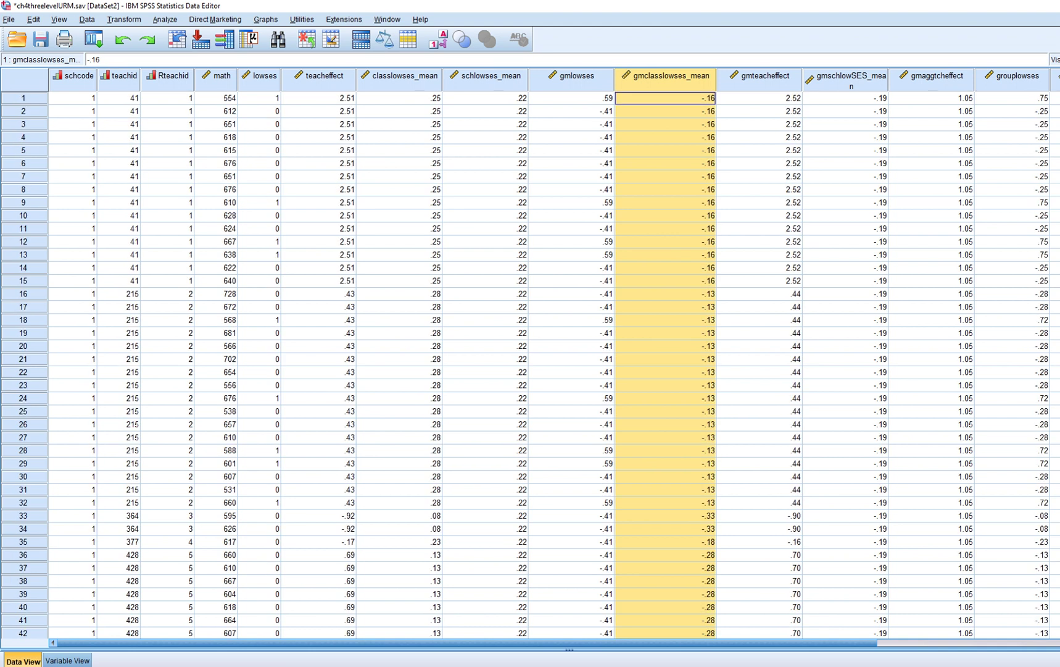
Examine the schlowses_mean column and compare its first rows with the schcode values of school 1.
{"action": "left_click", "coordinate": [485, 76]}
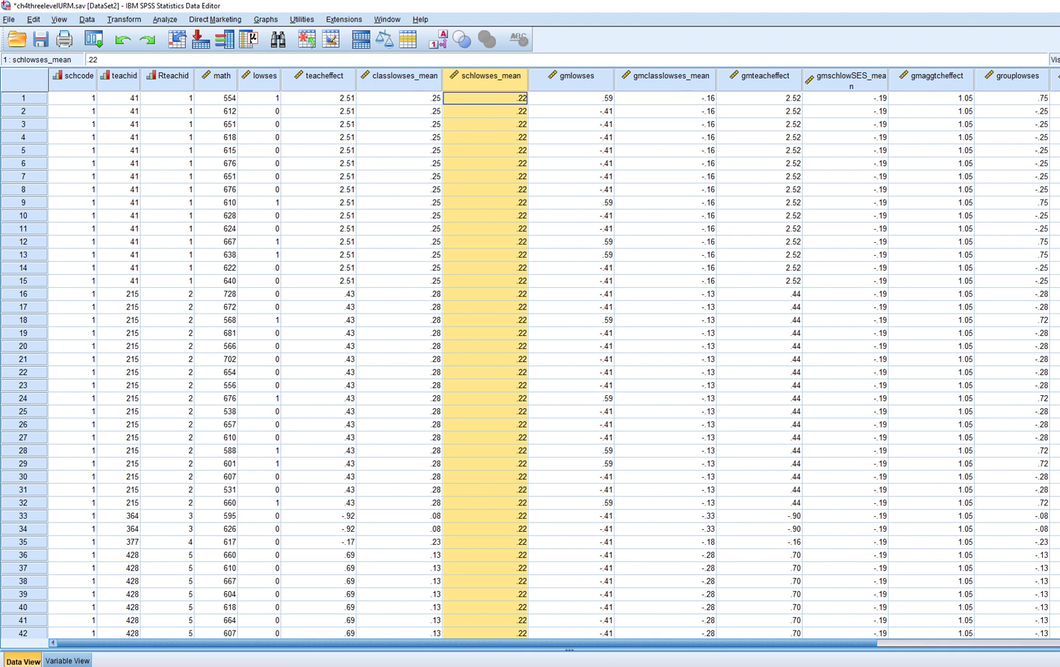
{"action": "left_click", "coordinate": [485, 98]}
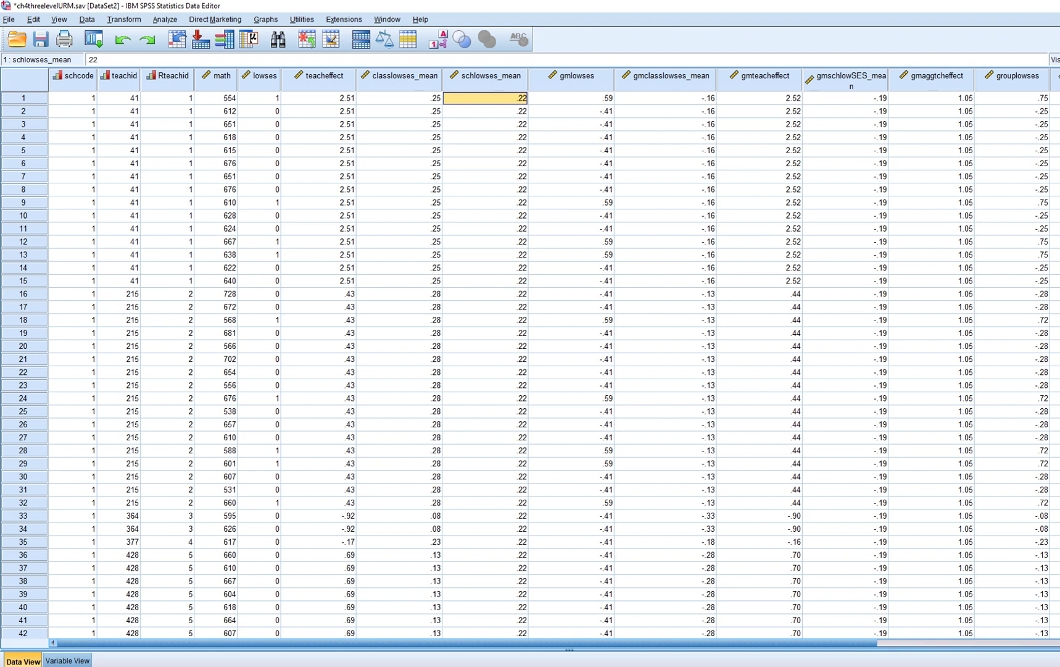
{"action": "left_click", "coordinate": [486, 111]}
{"action": "left_click_drag", "start_coordinate": [485, 98], "coordinate": [485, 137]}
{"action": "left_click", "coordinate": [486, 112]}
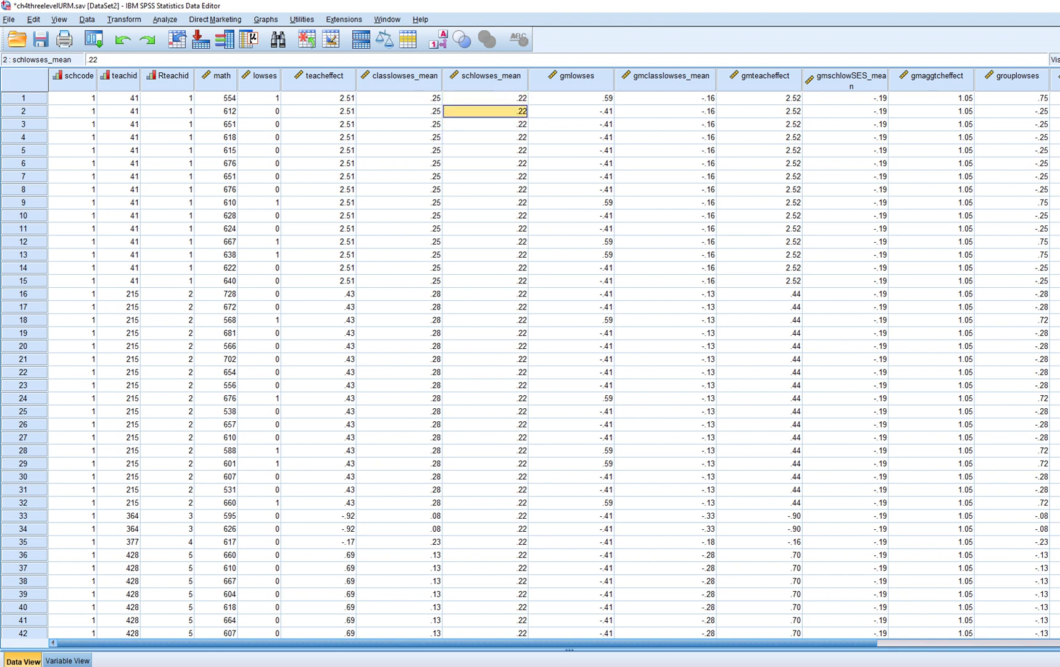
{"action": "left_click_drag", "start_coordinate": [72, 97], "coordinate": [72, 189]}
{"action": "left_click", "coordinate": [72, 97]}
Find where school 2 begins and compare the schlowses_mean values from row 51 on with the matching schcode values.
{"action": "scroll", "coordinate": [72, 309], "scroll_direction": "down", "scroll_amount": 7}
{"action": "scroll", "coordinate": [531, 364], "scroll_direction": "down", "scroll_amount": 1}
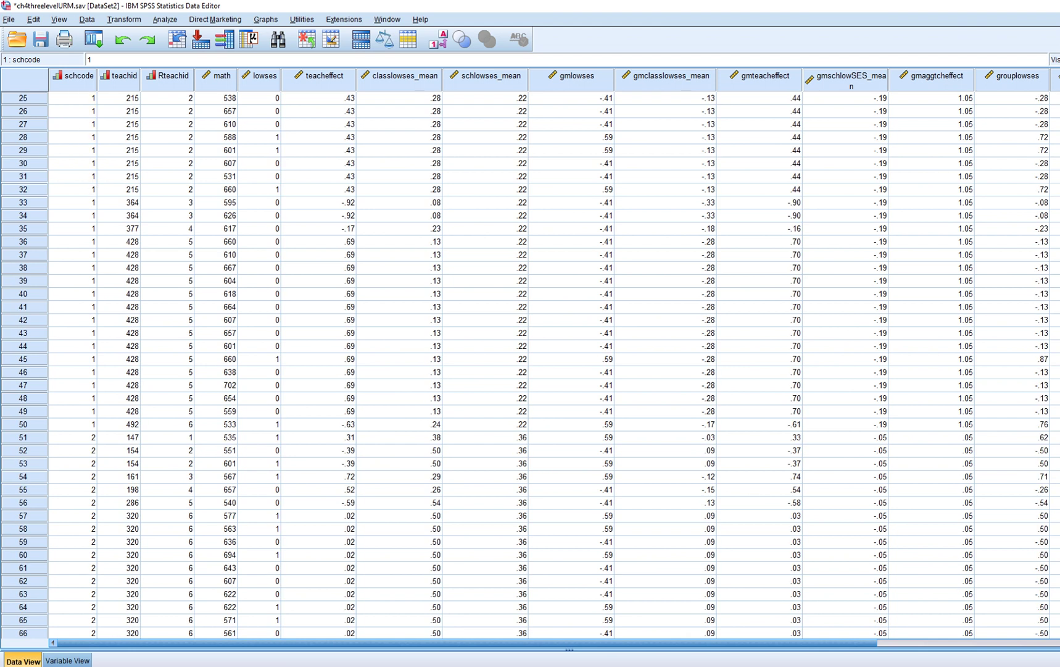
{"action": "scroll", "coordinate": [531, 364], "scroll_direction": "up", "scroll_amount": 5}
{"action": "scroll", "coordinate": [531, 364], "scroll_direction": "down", "scroll_amount": 12}
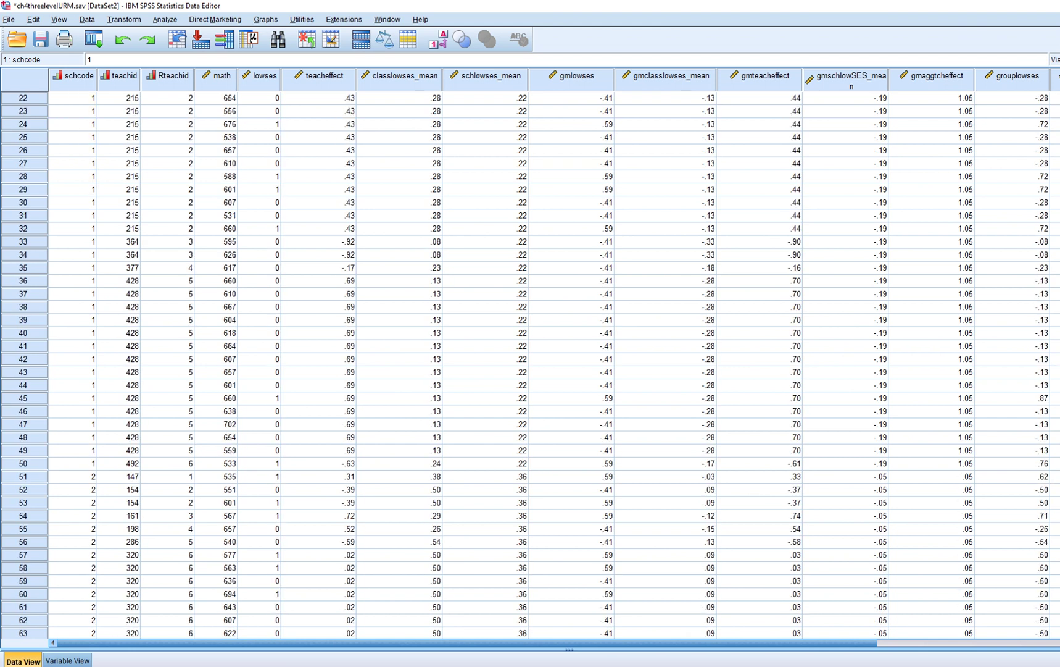
{"action": "scroll", "coordinate": [531, 364], "scroll_direction": "up", "scroll_amount": 1}
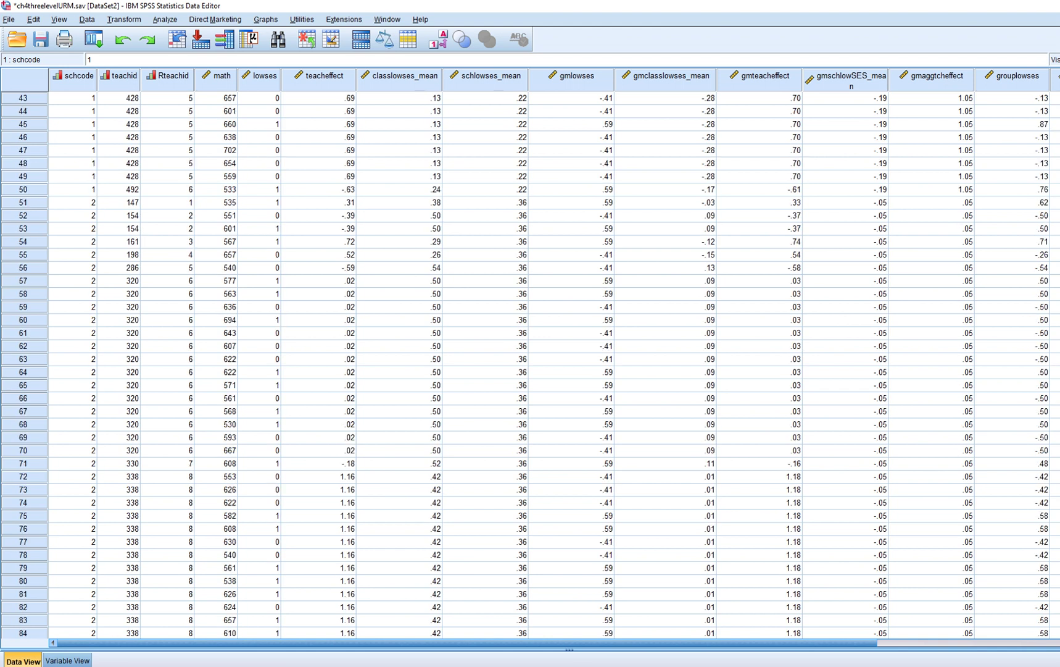
{"action": "left_click_drag", "start_coordinate": [485, 203], "coordinate": [485, 229]}
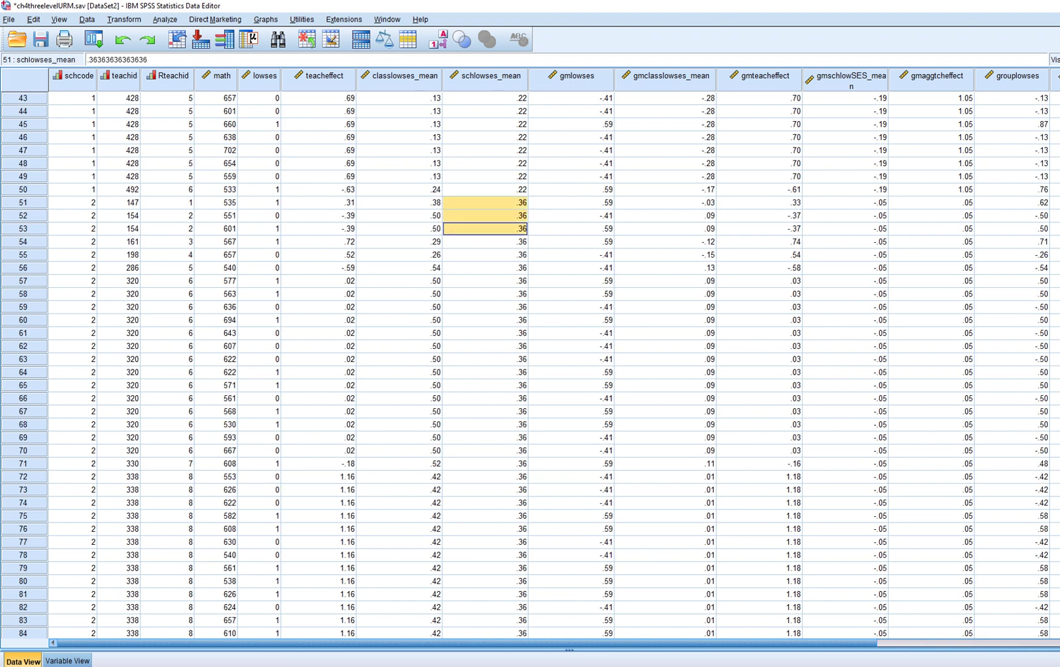
{"action": "left_click_drag", "start_coordinate": [72, 202], "coordinate": [73, 242]}
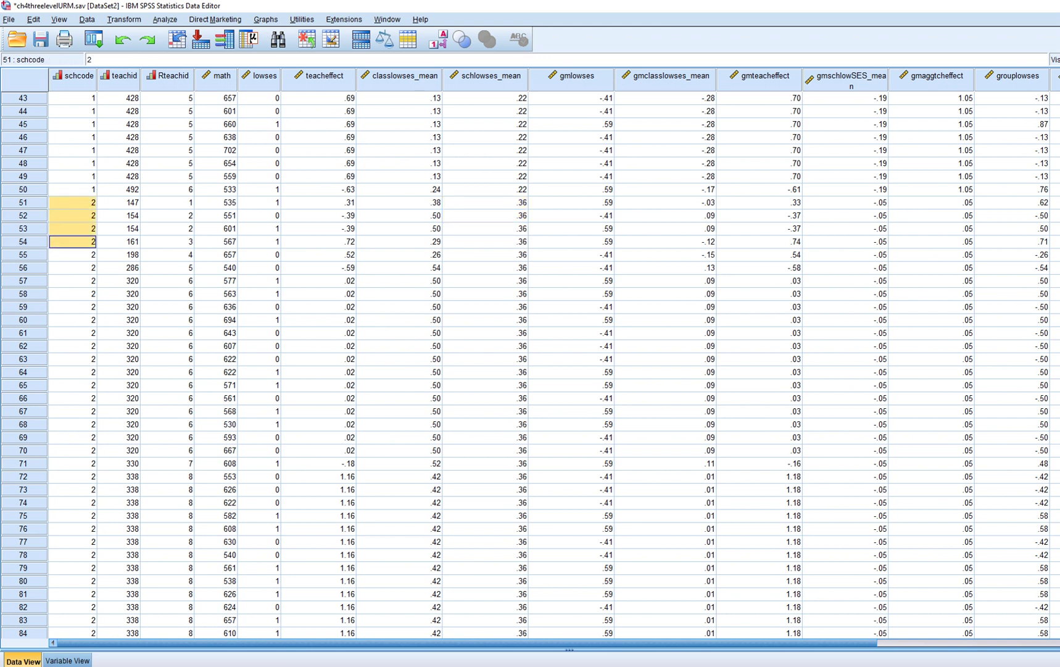
{"action": "scroll", "coordinate": [531, 364], "scroll_direction": "up", "scroll_amount": 14}
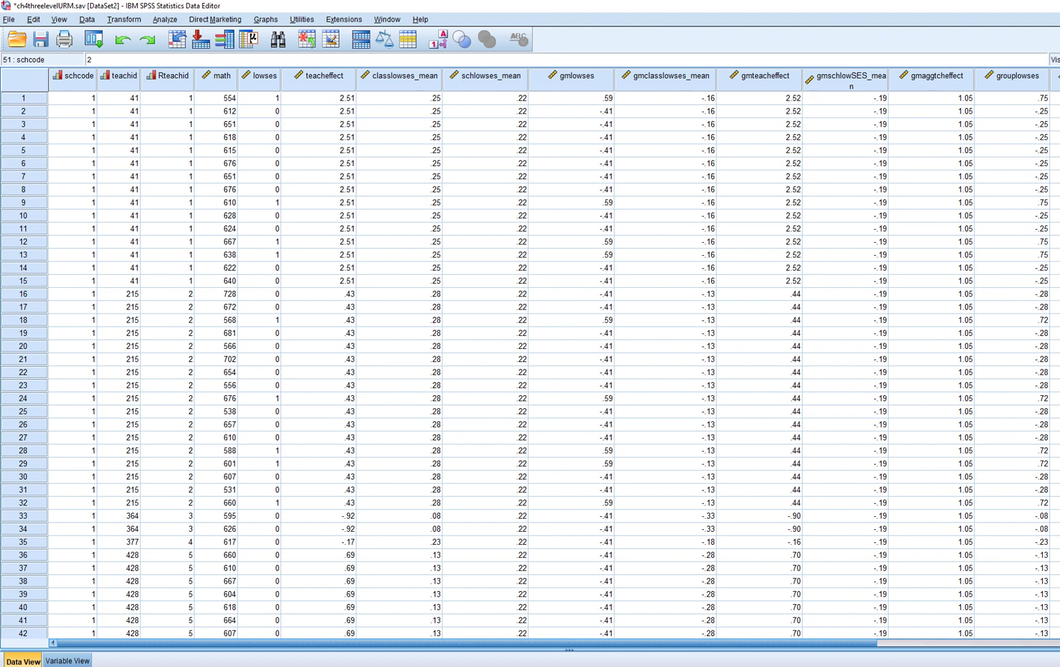
Examine the gmclasslowses_mean, gmteacheffect and gmschlowSES_mean columns as candidate teacher-level and school-level predictors.
{"action": "left_click", "coordinate": [845, 79]}
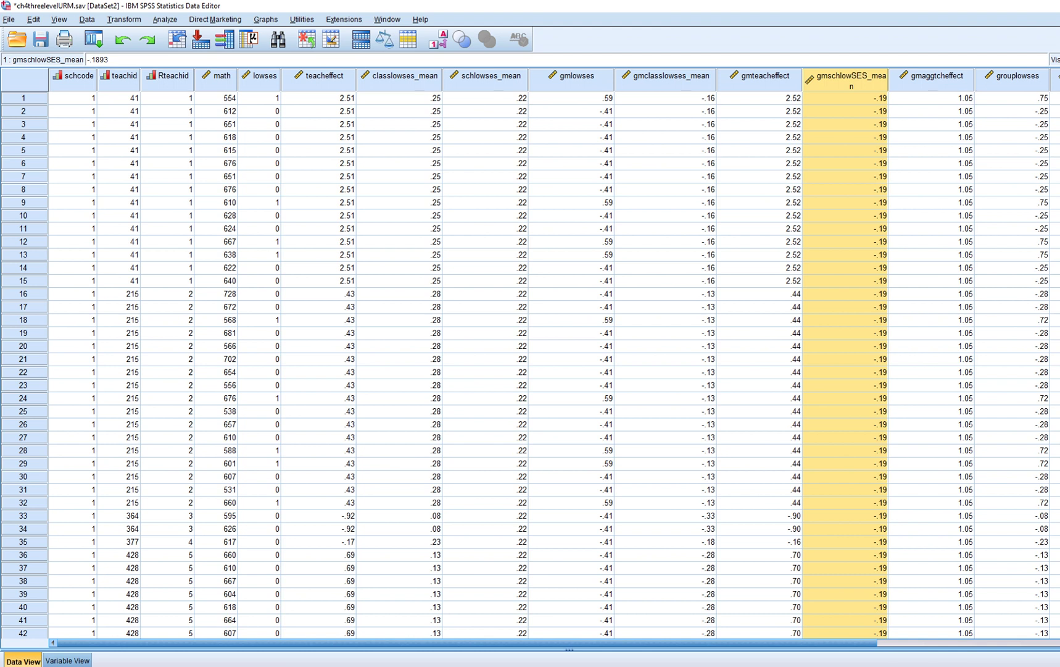
{"action": "left_click", "coordinate": [759, 188]}
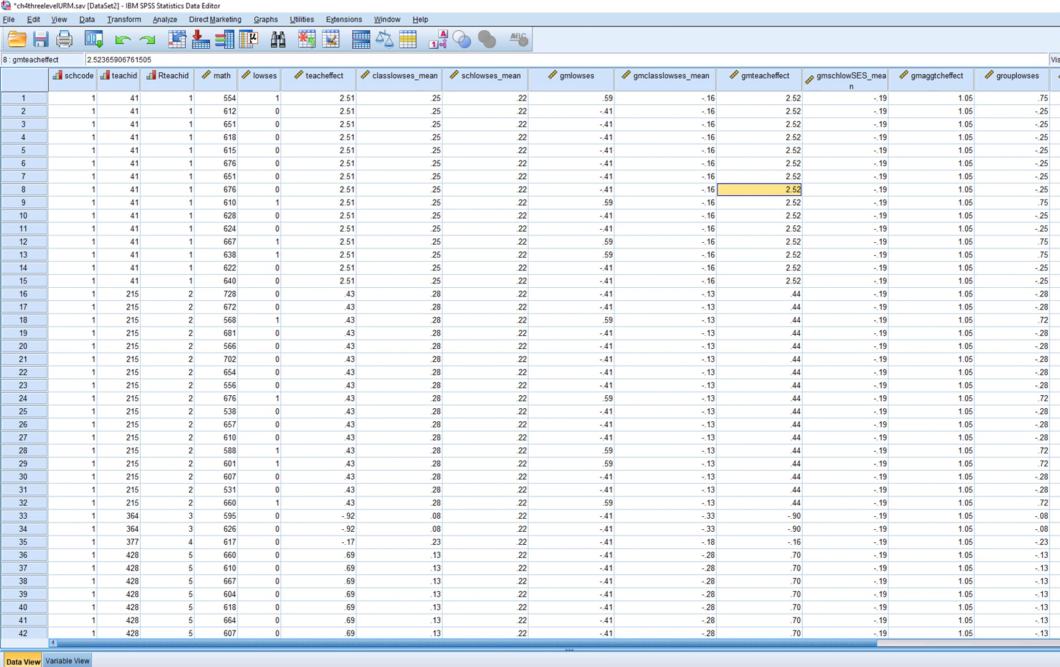
{"action": "left_click", "coordinate": [664, 76]}
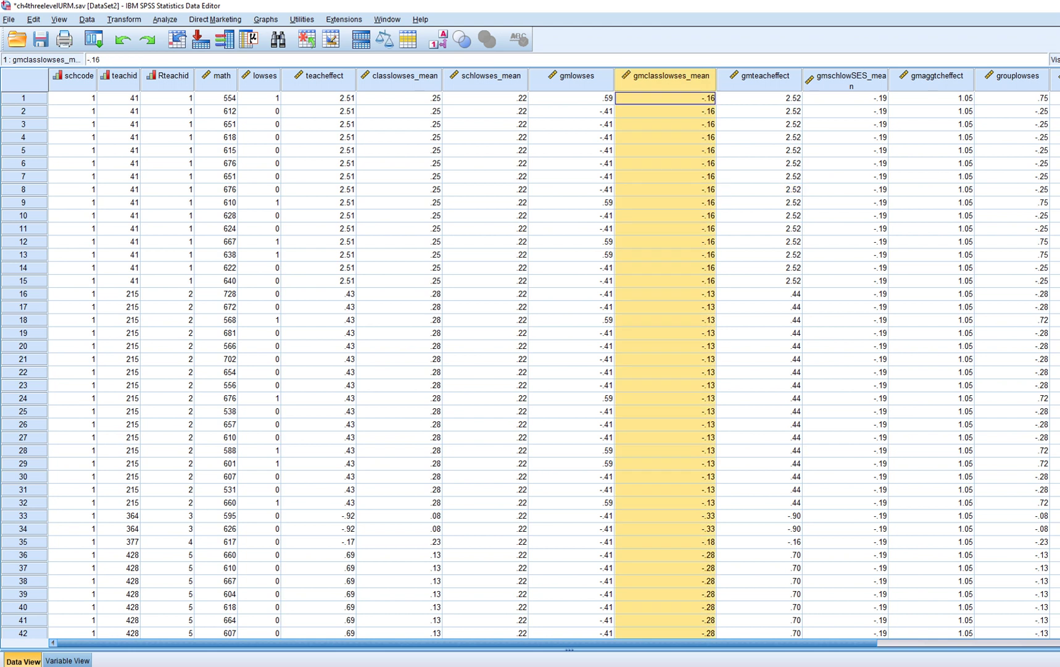
{"action": "left_click", "coordinate": [758, 76]}
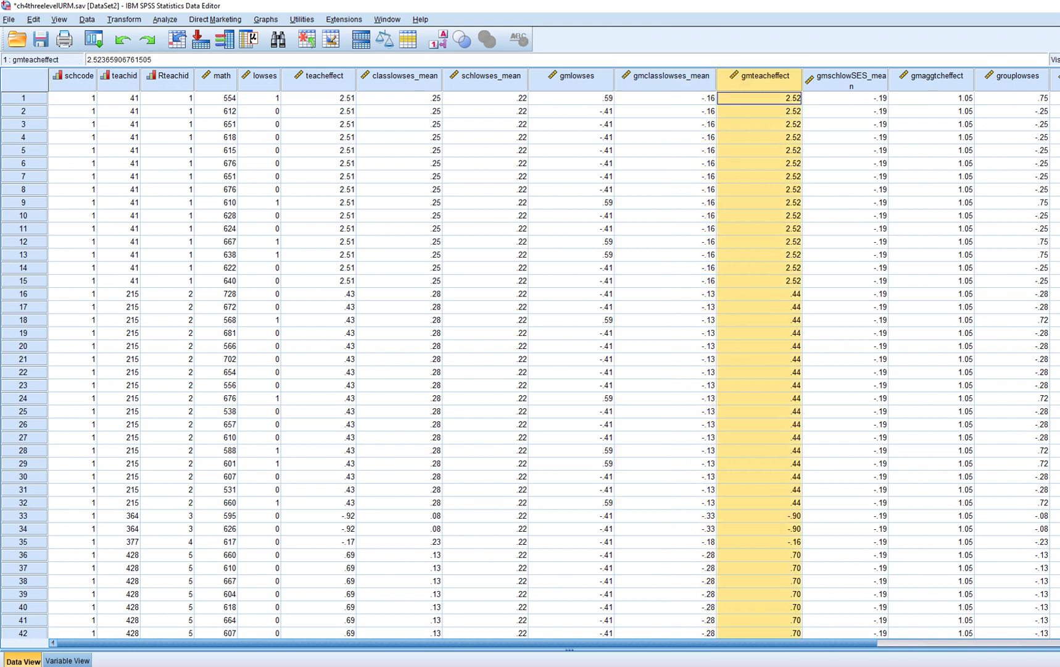
{"action": "left_click", "coordinate": [845, 79]}
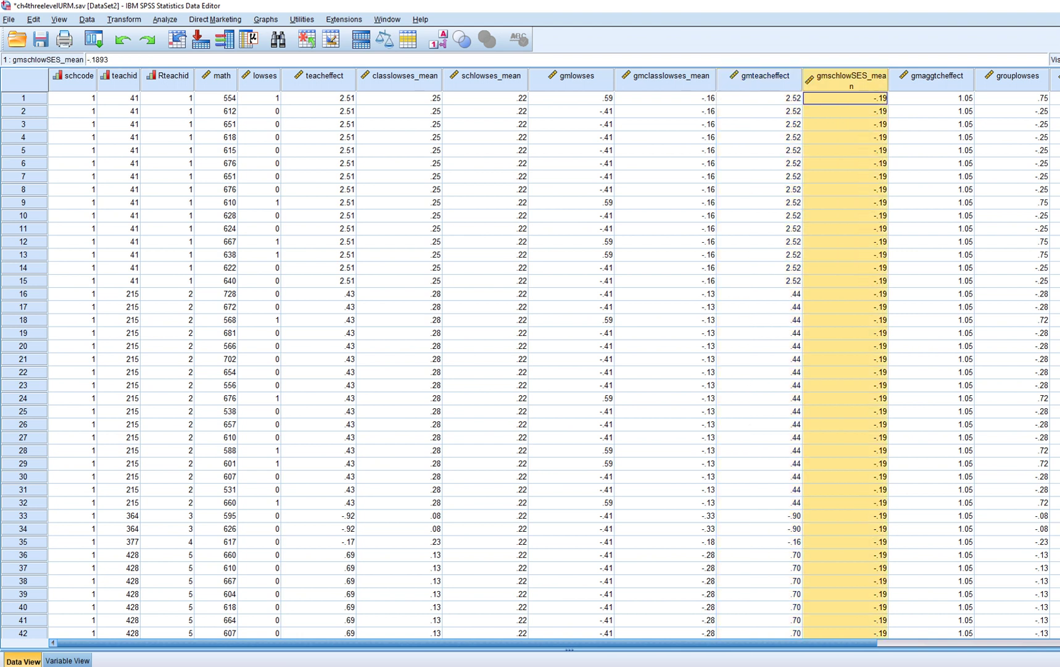
{"action": "left_click", "coordinate": [571, 216]}
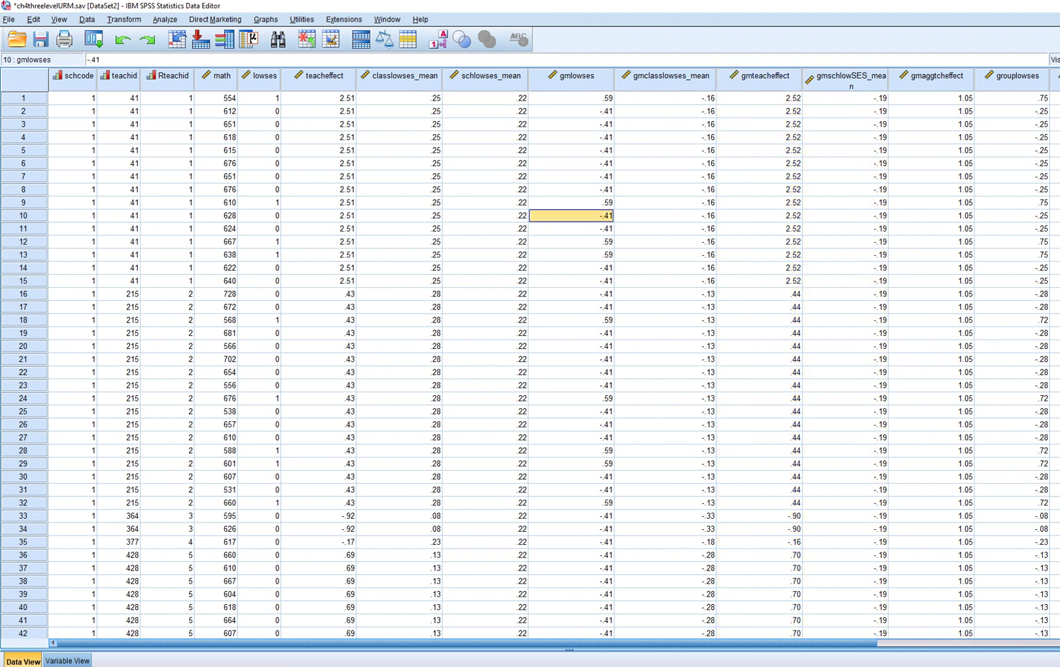
{"action": "left_click_drag", "start_coordinate": [664, 76], "coordinate": [845, 79]}
{"action": "left_click", "coordinate": [665, 150]}
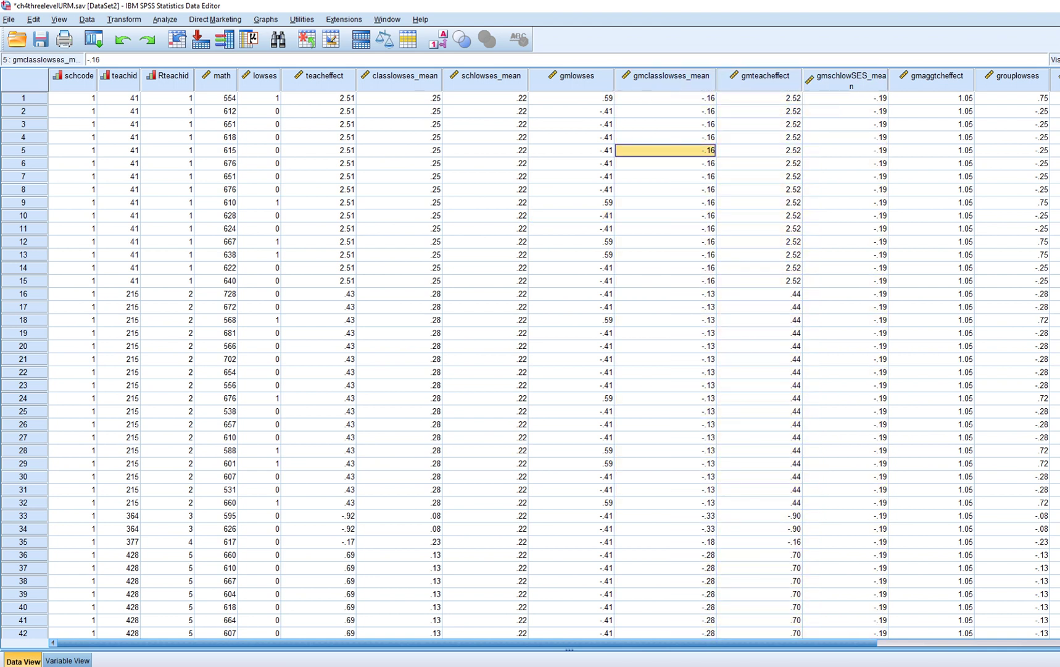
Set up a linear mixed model, keeping schcode and Rteachid as the subject variables.
{"action": "left_click", "coordinate": [165, 19]}
{"action": "mouse_move", "coordinate": [197, 117]}
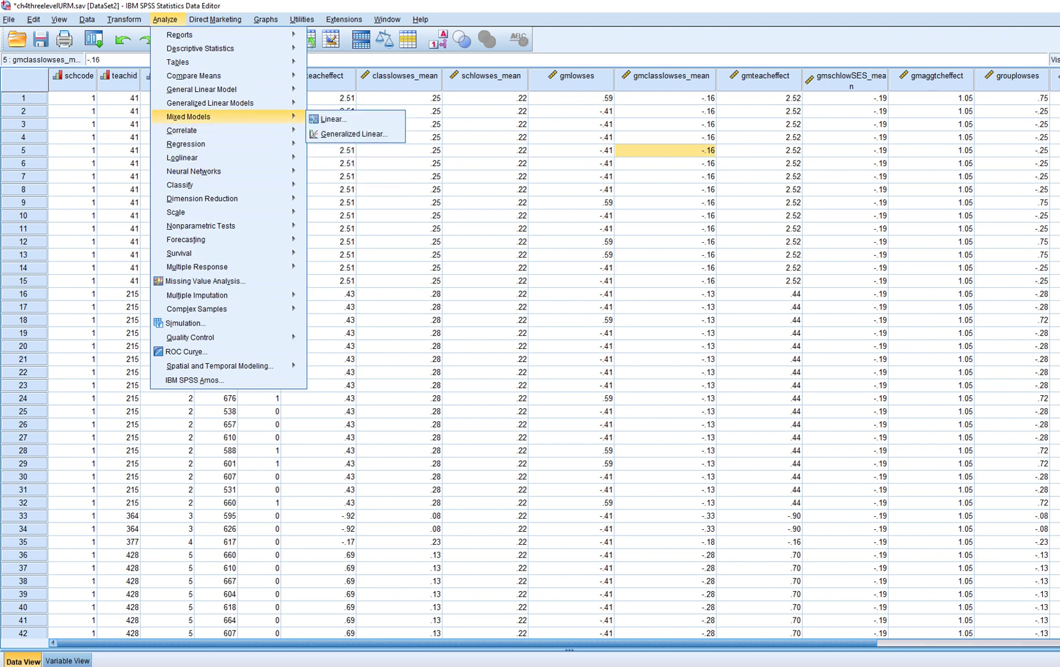
{"action": "left_click", "coordinate": [334, 120]}
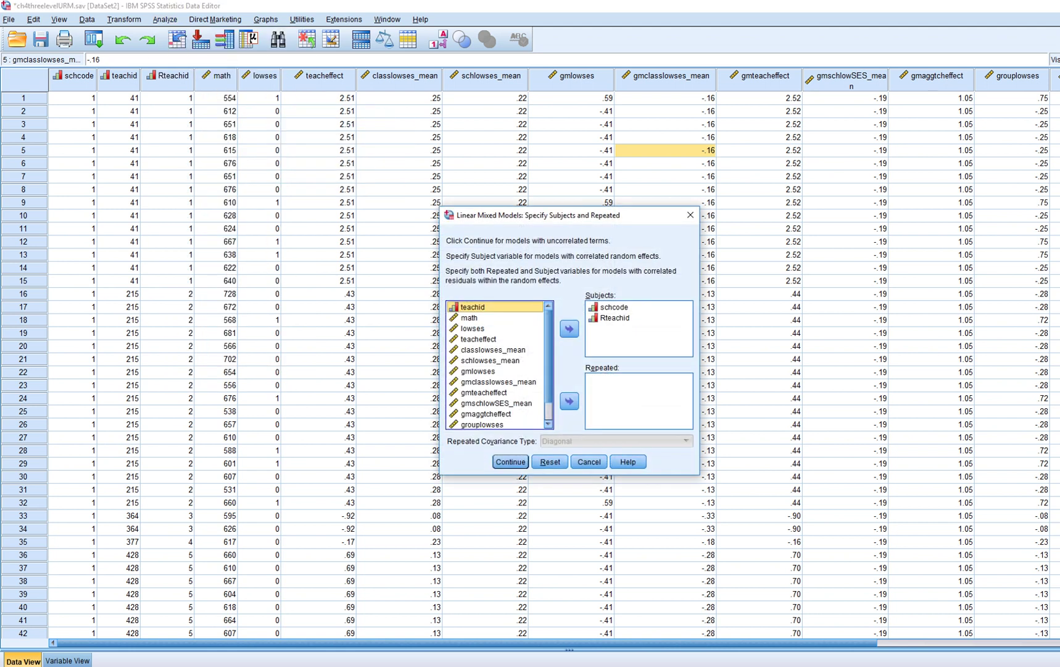
{"action": "key", "text": "Return"}
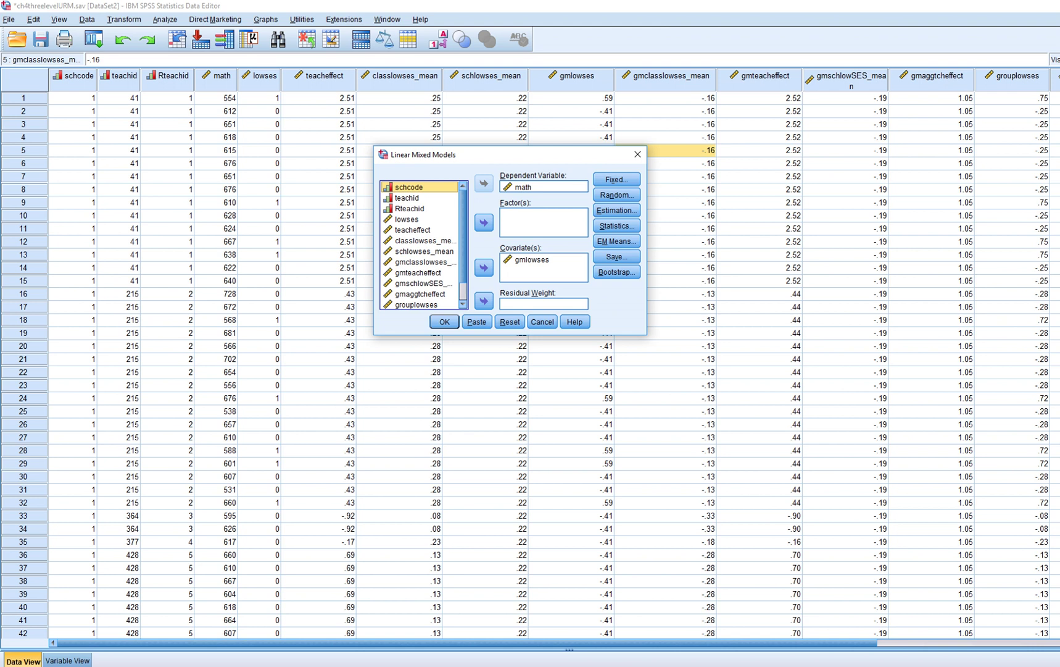
Add gmclasslowses_mean, gmteacheffect and schlowses_mean as covariates of the model for math.
{"action": "left_click", "coordinate": [420, 261]}
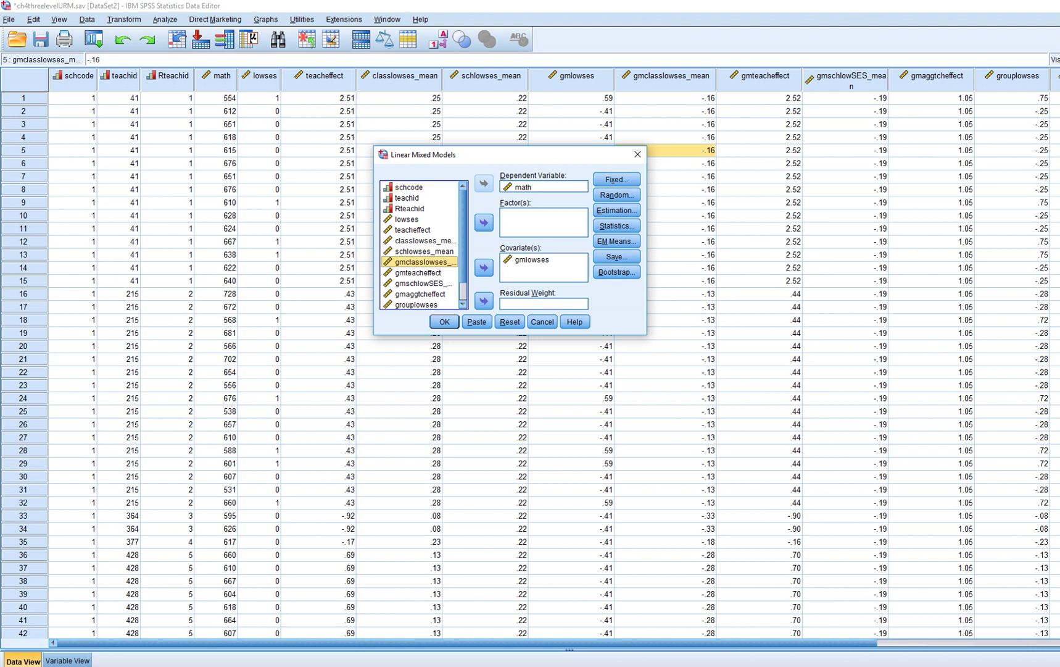
{"action": "left_click", "coordinate": [484, 268]}
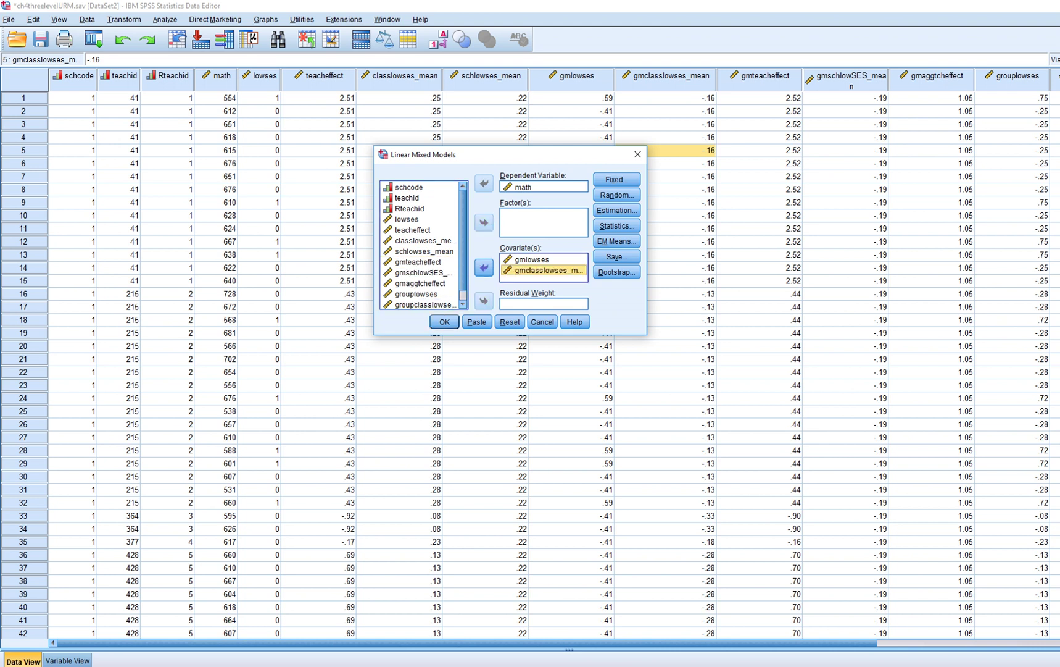
{"action": "left_click", "coordinate": [419, 262]}
{"action": "left_click", "coordinate": [484, 267]}
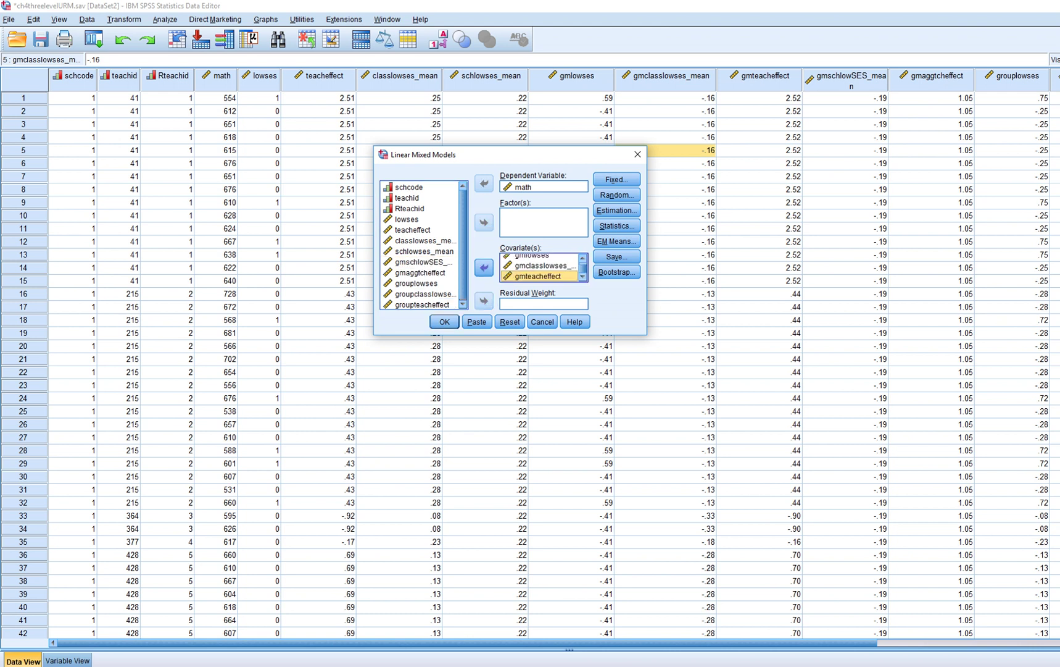
{"action": "left_click", "coordinate": [424, 251]}
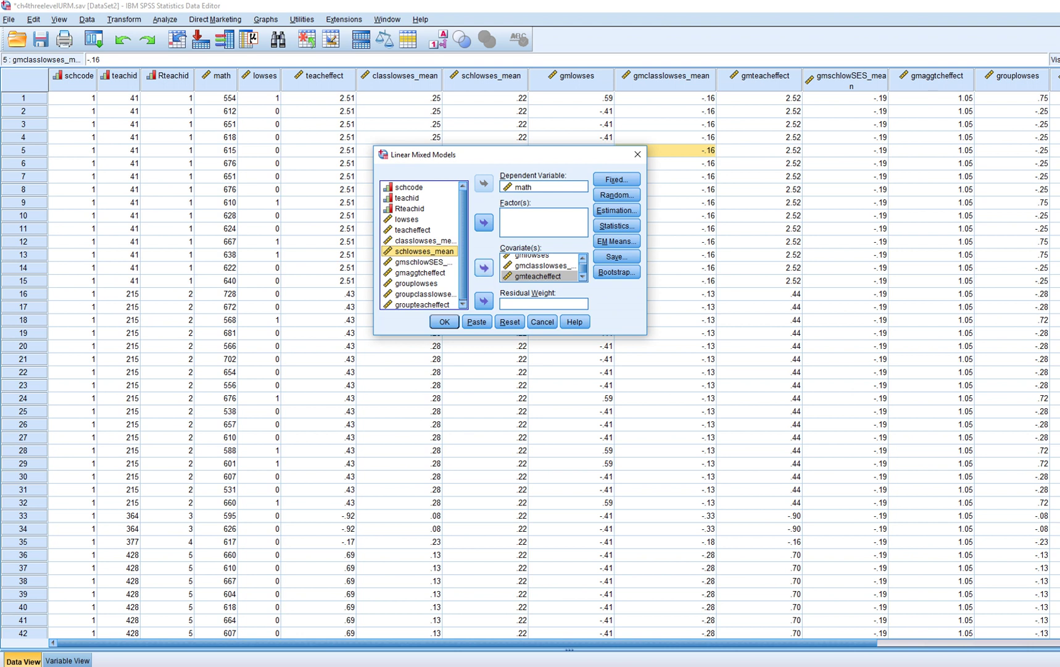
{"action": "left_click", "coordinate": [484, 267]}
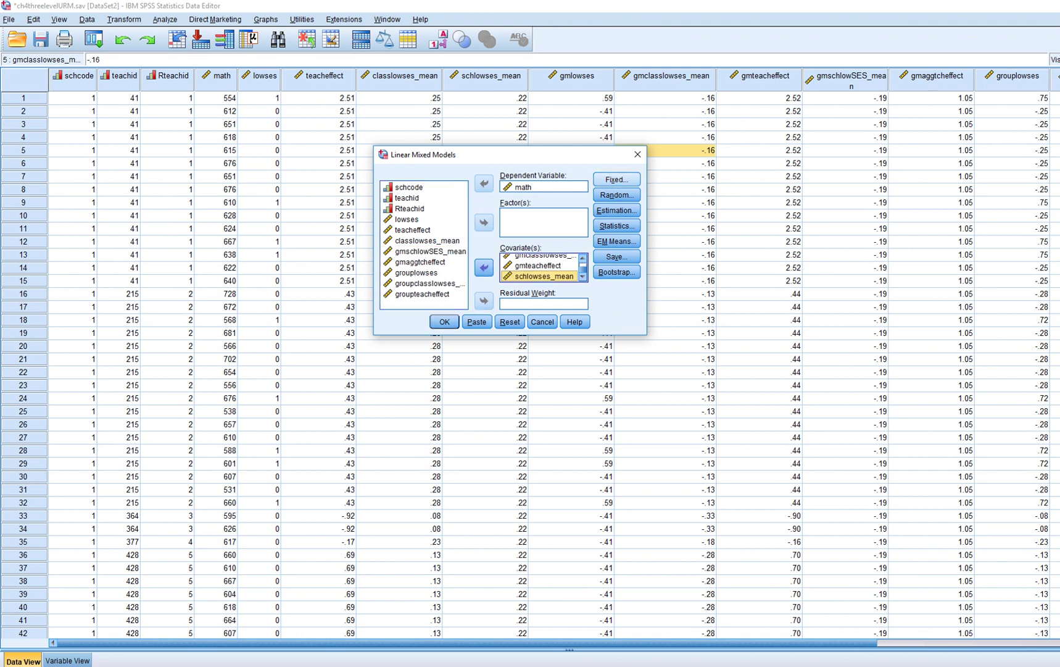
Add gmclasslowses_mean, gmteacheffect and schlowses_mean to the fixed effects as main effects.
{"action": "left_click", "coordinate": [617, 179]}
{"action": "left_click", "coordinate": [447, 295]}
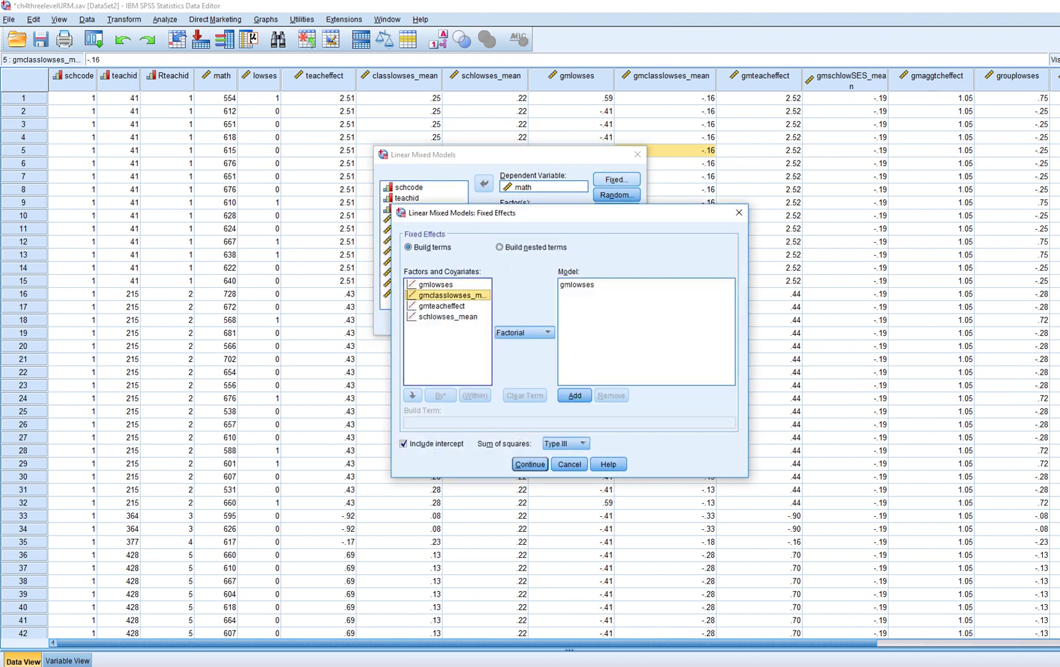
{"action": "left_click", "coordinate": [448, 316], "text": "shift"}
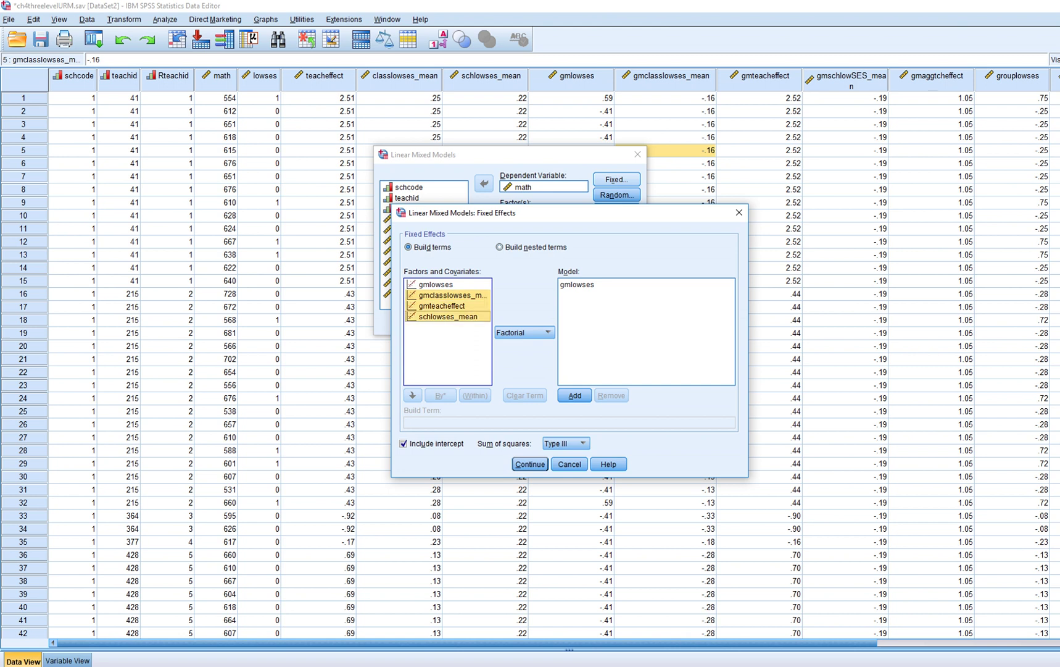
{"action": "left_click", "coordinate": [525, 332]}
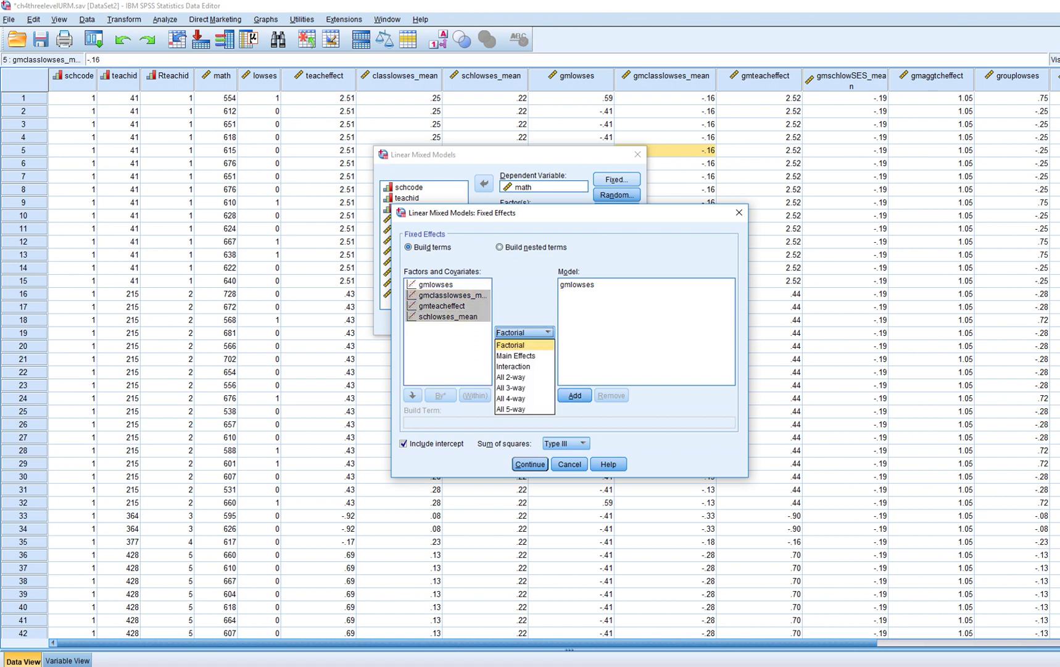
{"action": "left_click", "coordinate": [518, 358]}
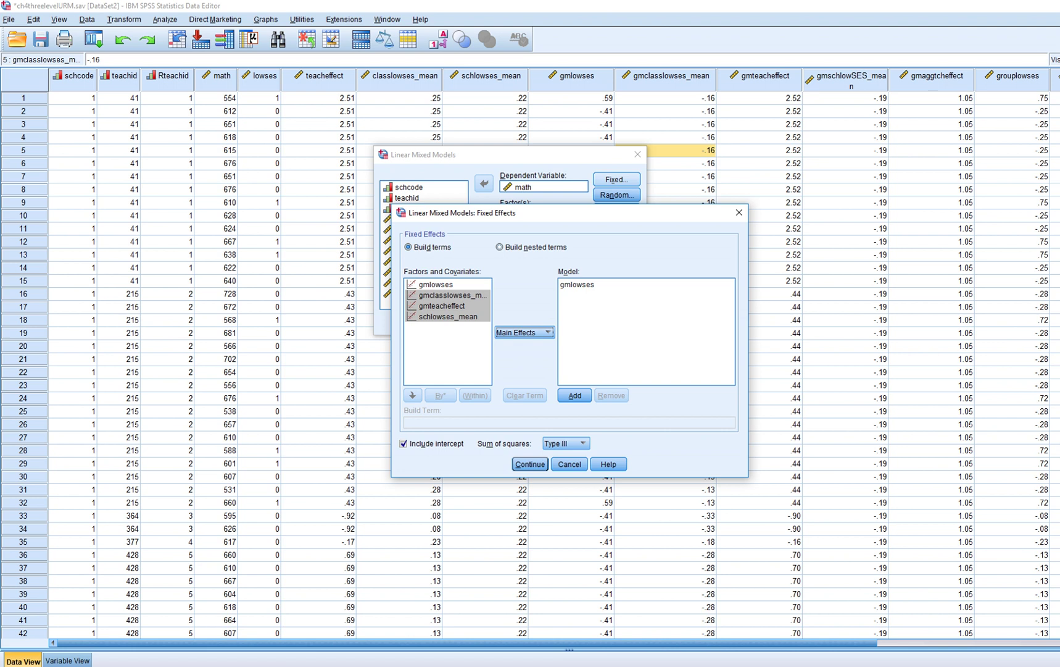
{"action": "left_click", "coordinate": [574, 395]}
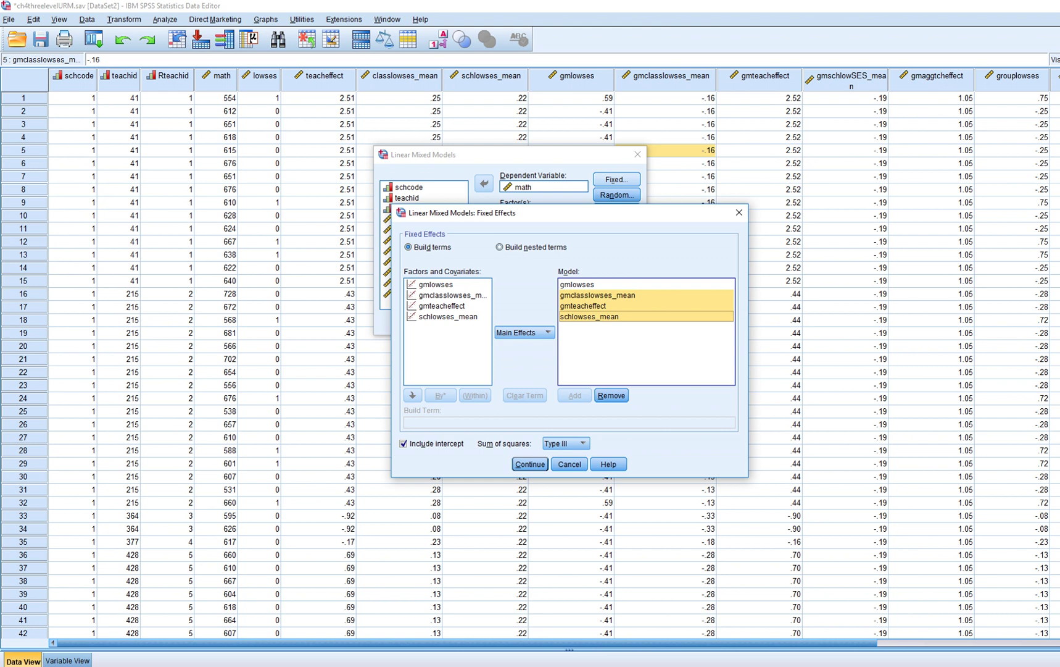
{"action": "left_click", "coordinate": [529, 464]}
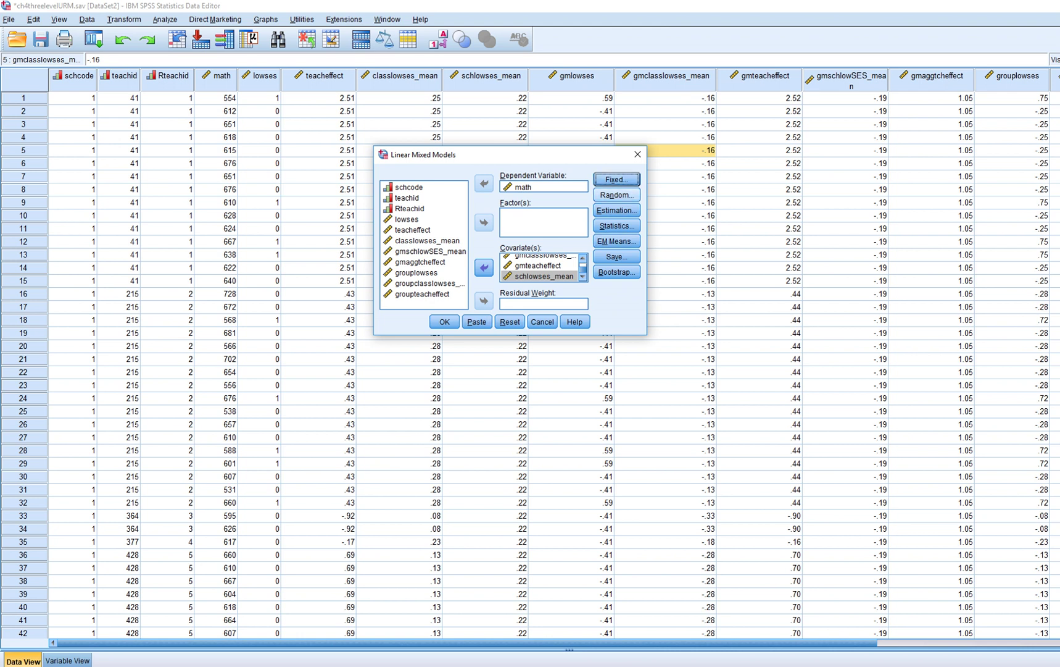
Check the random effects, estimation and statistics settings, leaving them as they are, and run the mixed model.
{"action": "left_click", "coordinate": [616, 195]}
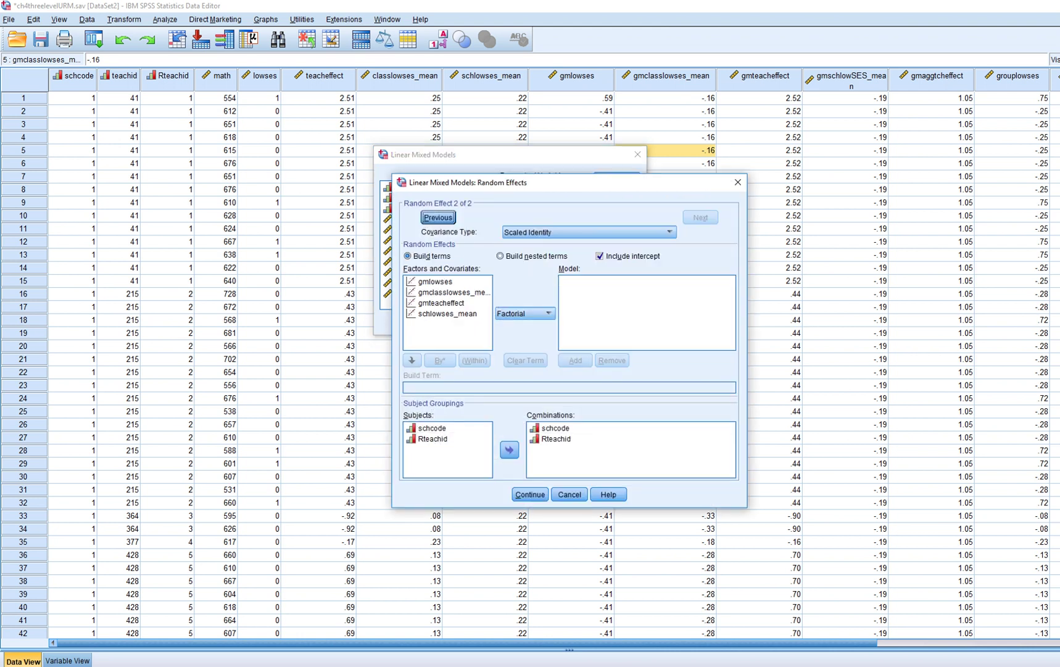
{"action": "left_click", "coordinate": [738, 182]}
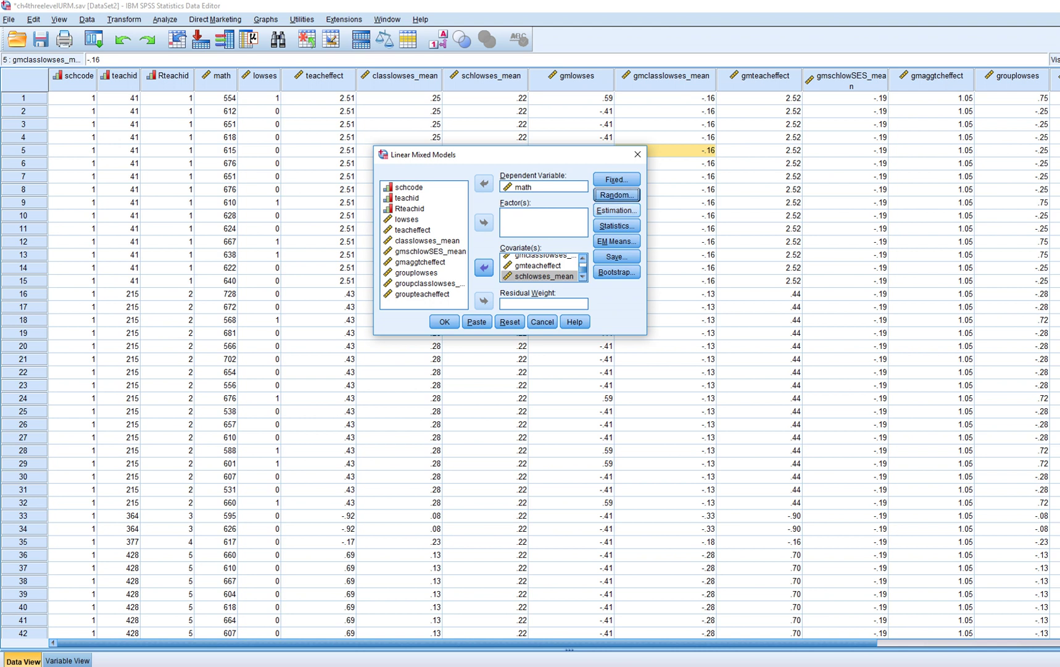
{"action": "left_click", "coordinate": [616, 210]}
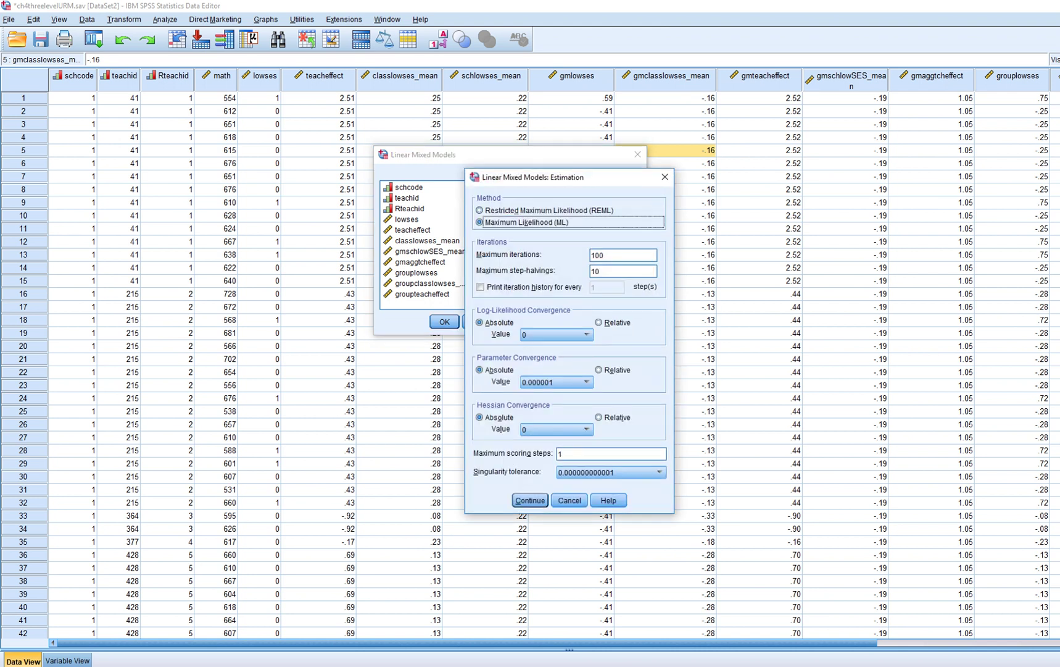
{"action": "left_click", "coordinate": [529, 500]}
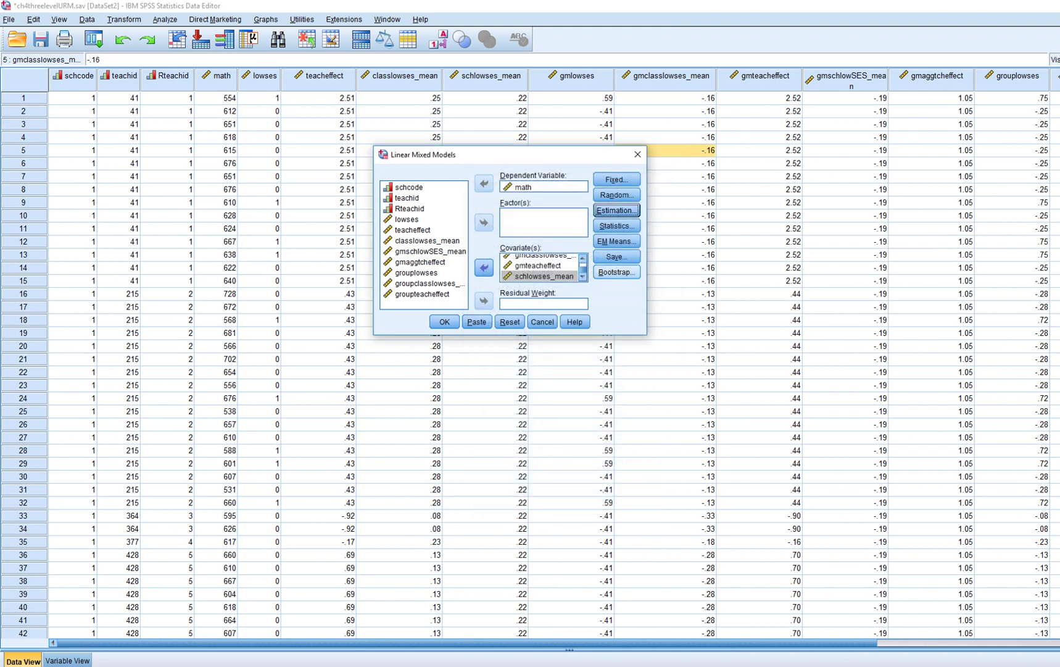
{"action": "left_click", "coordinate": [616, 226]}
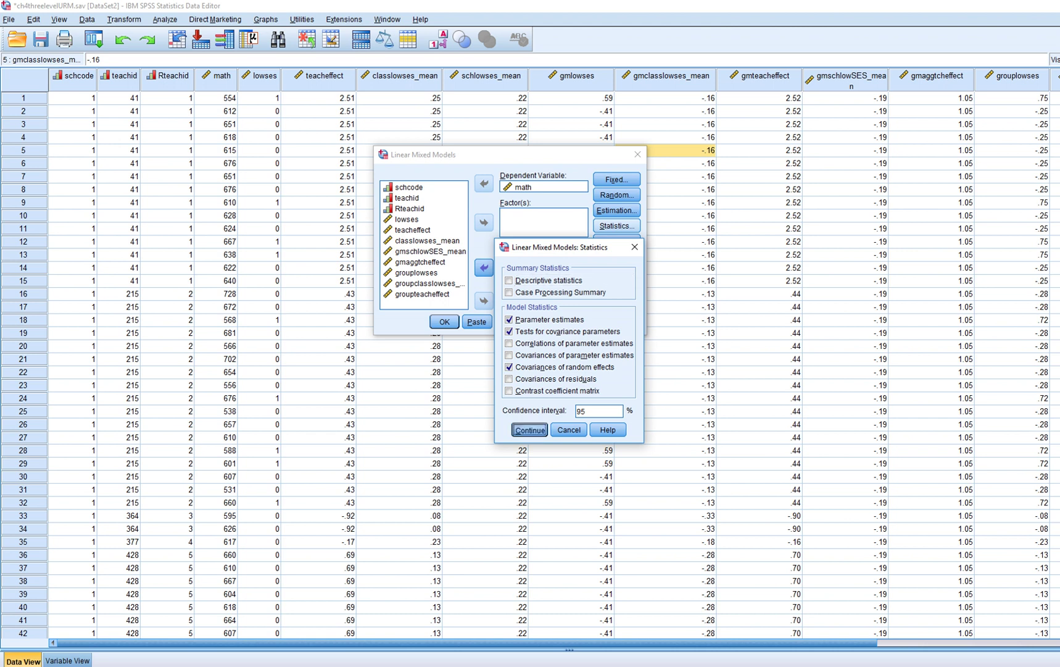
{"action": "left_click", "coordinate": [529, 429]}
{"action": "left_click", "coordinate": [444, 322]}
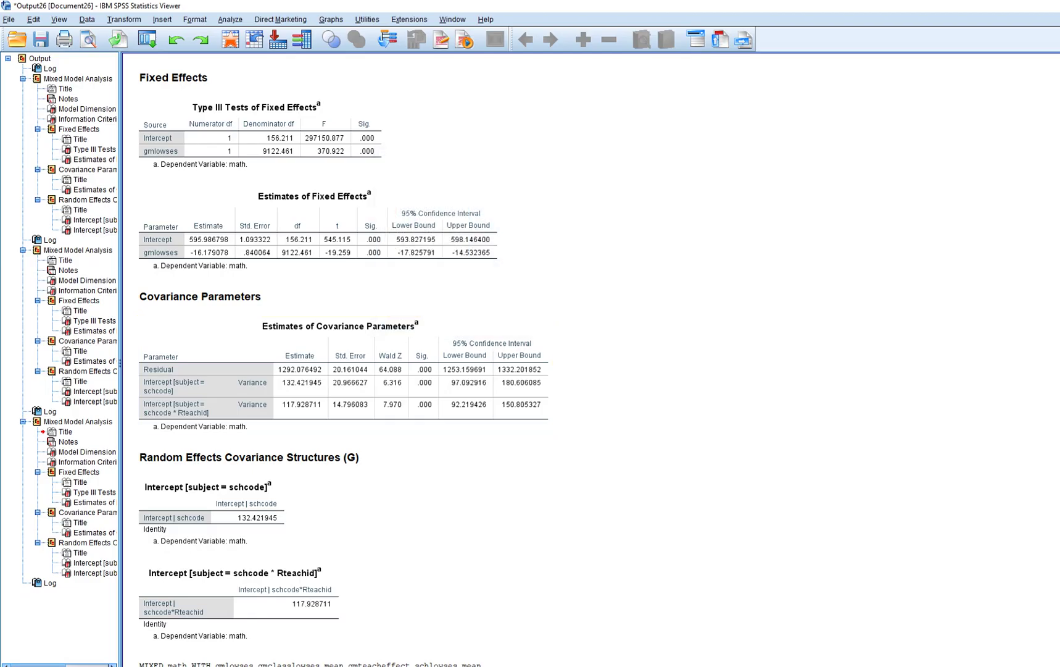
Examine the new model's Estimates of Fixed Effects, underlining the estimate and Sig. values of gmlowses and gmclasslowses_mean.
{"action": "scroll", "coordinate": [592, 360], "scroll_direction": "up", "scroll_amount": 1}
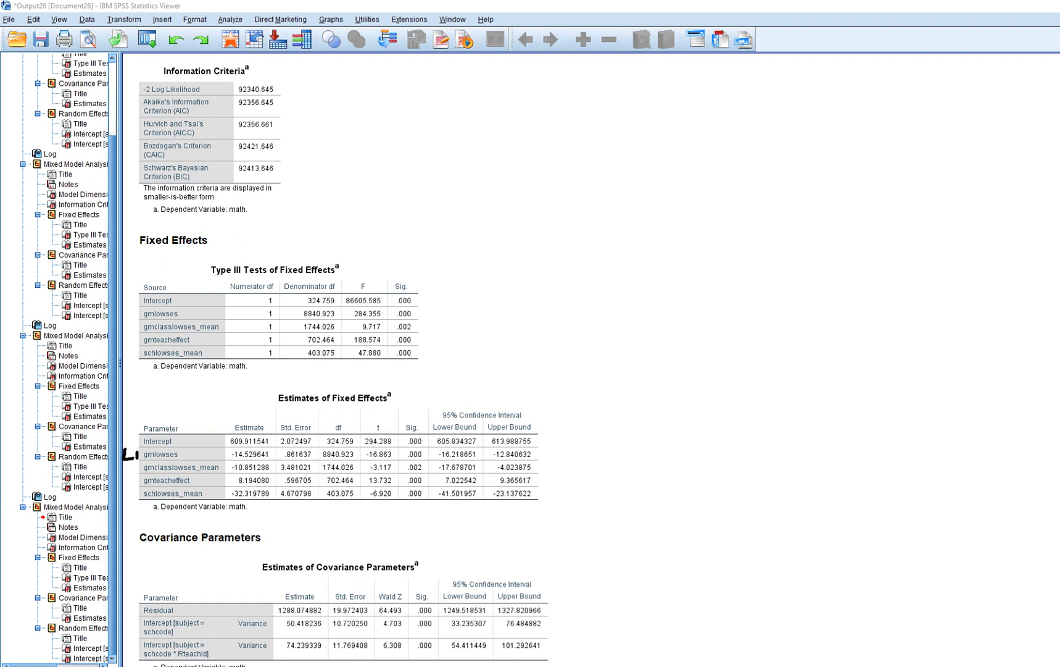
{"action": "mouse_move", "coordinate": [679, 410]}
{"action": "left_mouse_down"}
{"action": "mouse_move", "coordinate": [680, 428]}
{"action": "mouse_move", "coordinate": [734, 405]}
{"action": "left_mouse_up"}
{"action": "left_click_drag", "start_coordinate": [610, 416], "coordinate": [619, 412]}
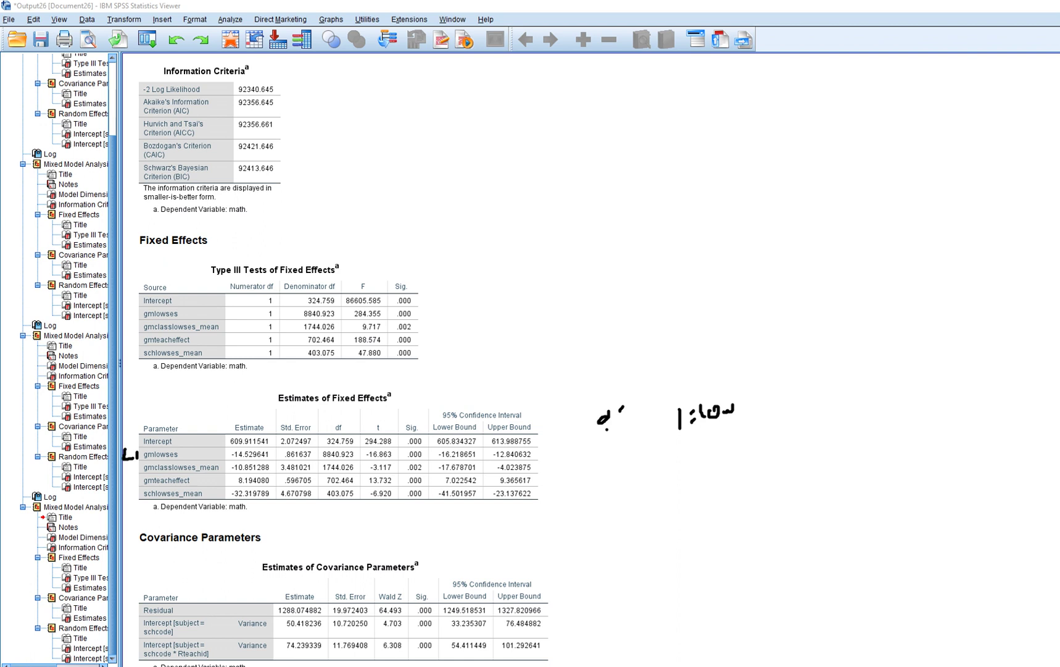
{"action": "left_click_drag", "start_coordinate": [233, 460], "coordinate": [263, 458]}
{"action": "left_click_drag", "start_coordinate": [405, 458], "coordinate": [426, 457]}
{"action": "mouse_move", "coordinate": [124, 473]}
{"action": "left_mouse_down"}
{"action": "mouse_move", "coordinate": [128, 485]}
{"action": "mouse_move", "coordinate": [141, 479]}
{"action": "left_mouse_up"}
{"action": "left_click_drag", "start_coordinate": [232, 469], "coordinate": [265, 475]}
{"action": "left_click_drag", "start_coordinate": [404, 472], "coordinate": [426, 467]}
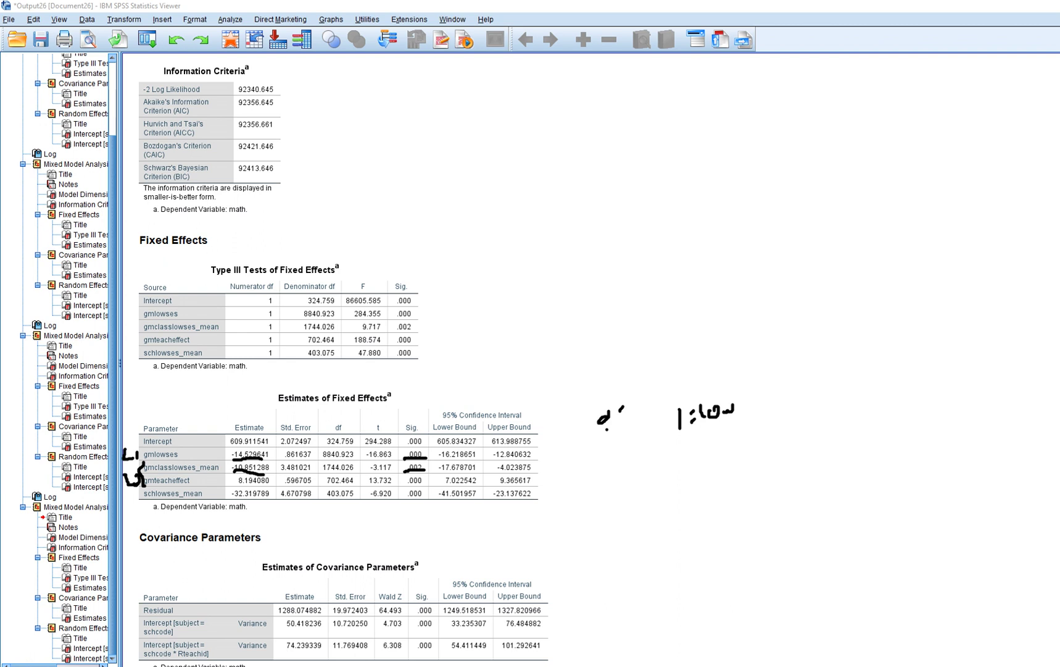
Underline the estimate and Sig. values of gmteacheffect and schlowses_mean in the fixed effects table, and clear the annotations.
{"action": "left_click_drag", "start_coordinate": [232, 484], "coordinate": [271, 486]}
{"action": "left_click_drag", "start_coordinate": [403, 487], "coordinate": [426, 486]}
{"action": "left_click_drag", "start_coordinate": [231, 499], "coordinate": [267, 500]}
{"action": "left_click_drag", "start_coordinate": [402, 500], "coordinate": [425, 500]}
{"action": "key", "text": "Escape"}
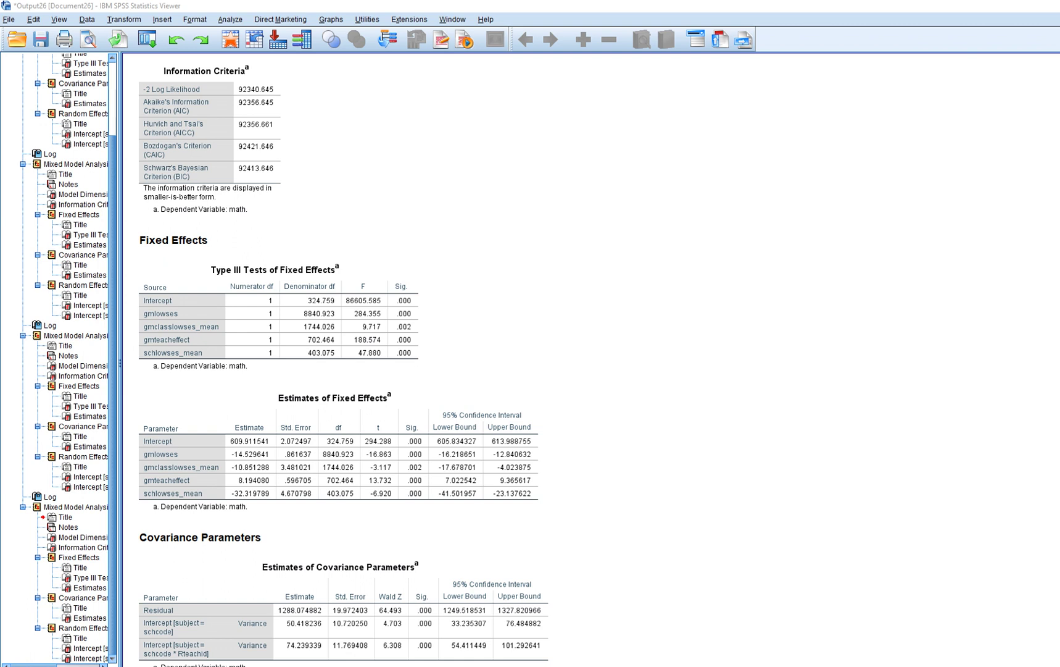
Examine the Estimates of Covariance Parameters, marking the estimate and Sig. values of the residual, teacher-level and school-level variances, and clear the marks.
{"action": "scroll", "coordinate": [598, 359], "scroll_direction": "down", "scroll_amount": 3}
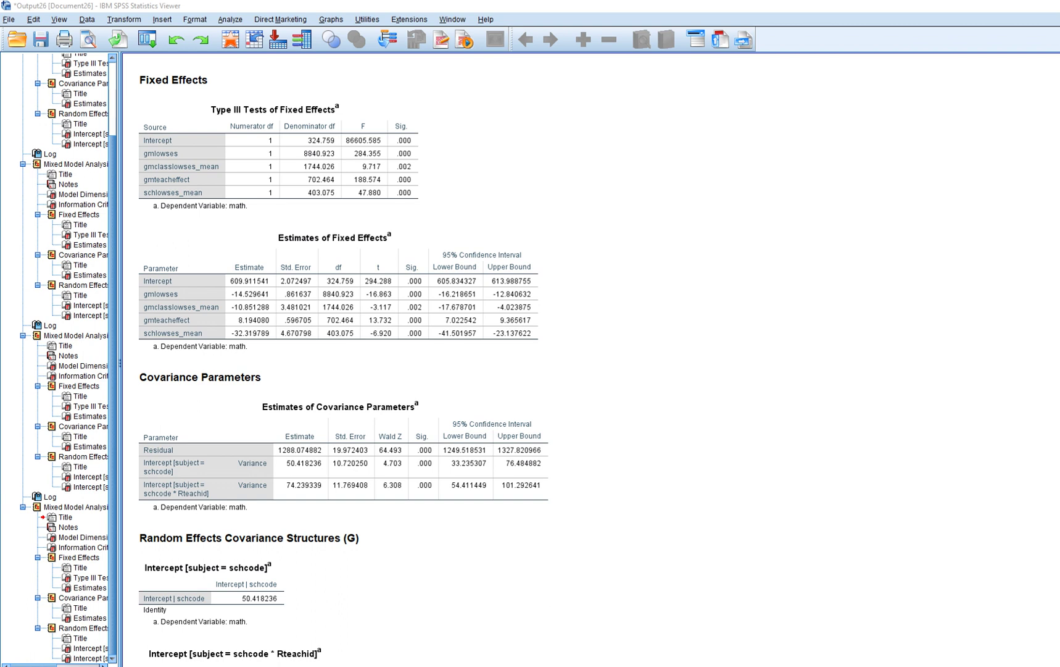
{"action": "mouse_move", "coordinate": [124, 441]}
{"action": "left_mouse_down"}
{"action": "mouse_move", "coordinate": [127, 452]}
{"action": "mouse_move", "coordinate": [140, 440]}
{"action": "left_mouse_up"}
{"action": "left_click_drag", "start_coordinate": [284, 458], "coordinate": [307, 455]}
{"action": "left_click_drag", "start_coordinate": [413, 455], "coordinate": [429, 453]}
{"action": "mouse_move", "coordinate": [124, 484]}
{"action": "left_mouse_down"}
{"action": "mouse_move", "coordinate": [120, 492]}
{"action": "mouse_move", "coordinate": [135, 495]}
{"action": "left_mouse_up"}
{"action": "left_click_drag", "start_coordinate": [286, 488], "coordinate": [319, 492]}
{"action": "left_click_drag", "start_coordinate": [418, 492], "coordinate": [450, 492]}
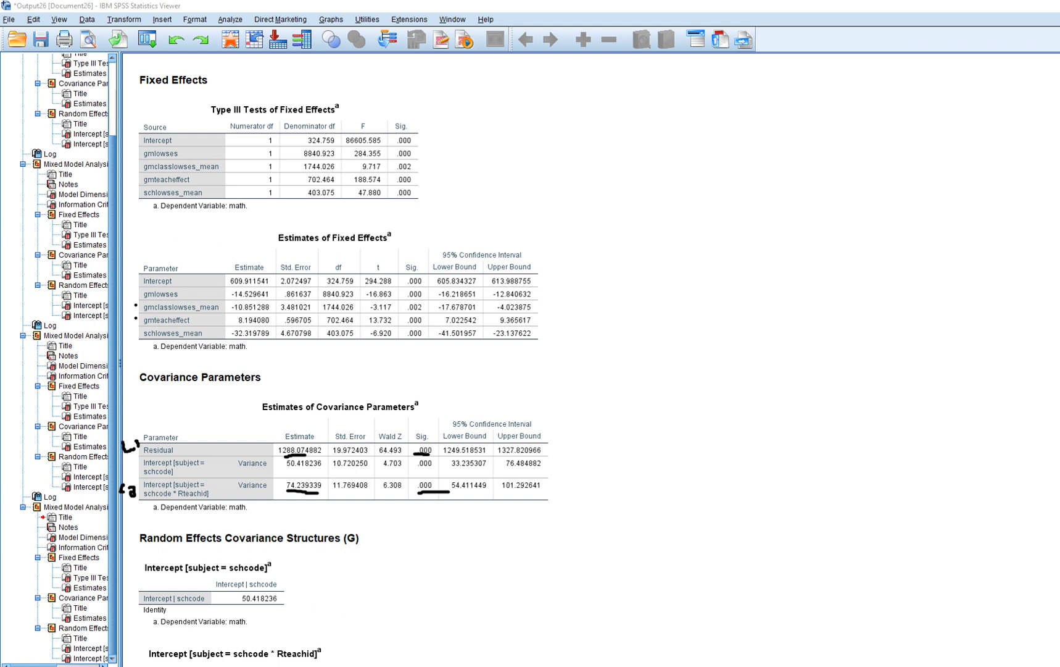
{"action": "left_click_drag", "start_coordinate": [125, 460], "coordinate": [139, 471]}
{"action": "left_click_drag", "start_coordinate": [284, 470], "coordinate": [315, 470]}
{"action": "left_click_drag", "start_coordinate": [413, 468], "coordinate": [437, 471]}
{"action": "key", "text": "Escape"}
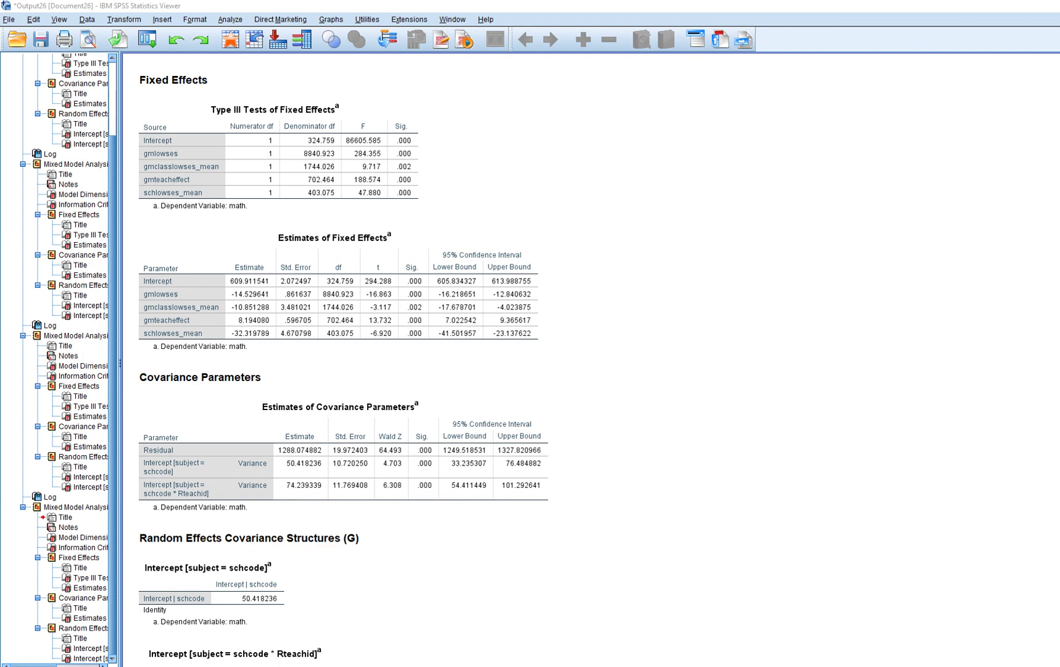